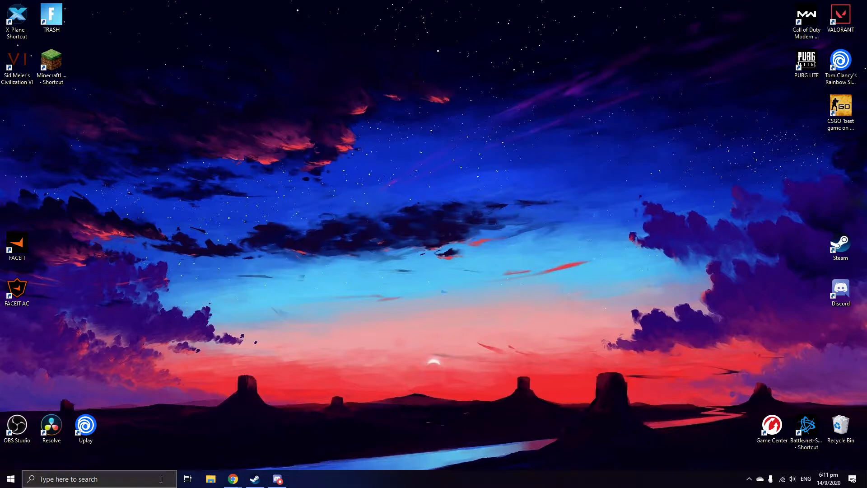
{"action": "left_click", "coordinate": [137, 483]}
{"action": "type", "text": "n"}
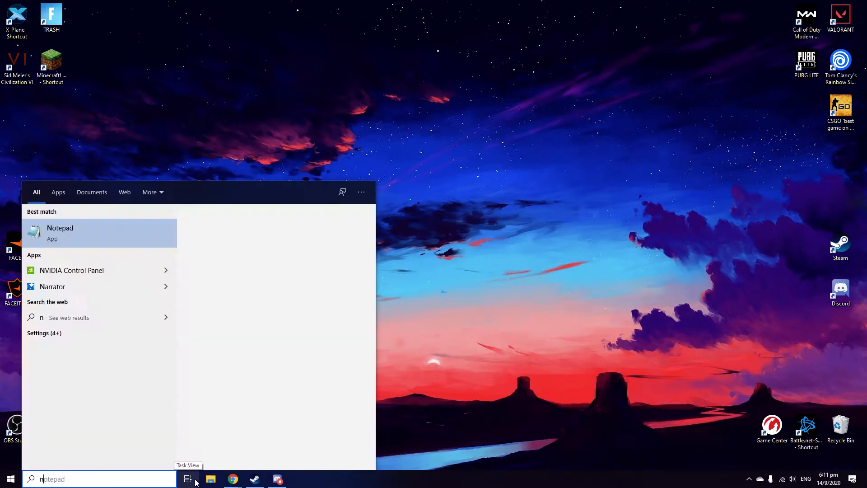
{"action": "type", "text": "vi"}
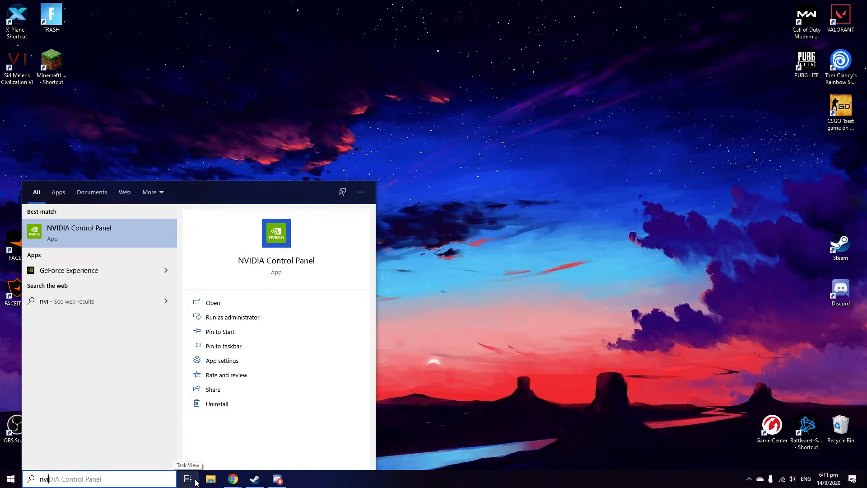
{"action": "left_click", "coordinate": [444, 126]}
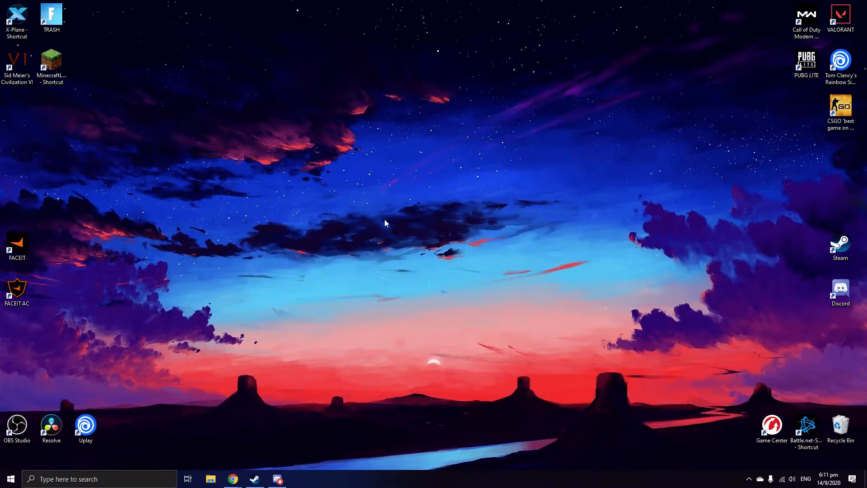
{"action": "right_click", "coordinate": [383, 177]}
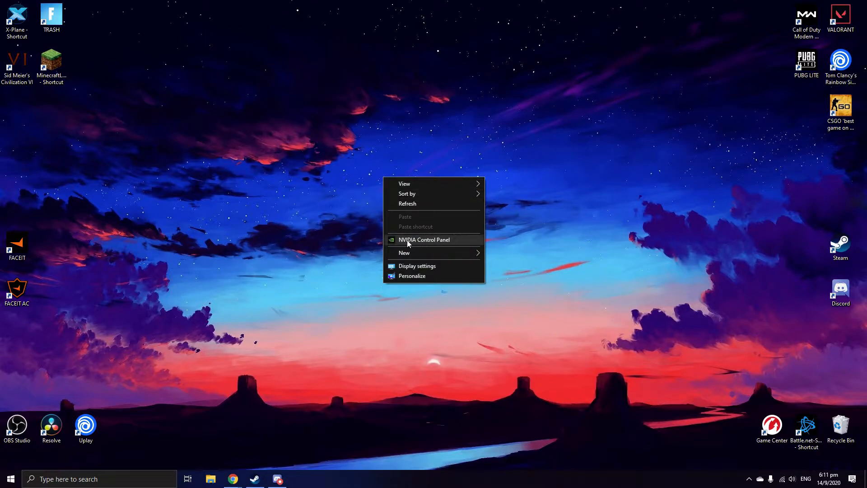
{"action": "left_click", "coordinate": [401, 184]}
{"action": "right_click", "coordinate": [402, 184]}
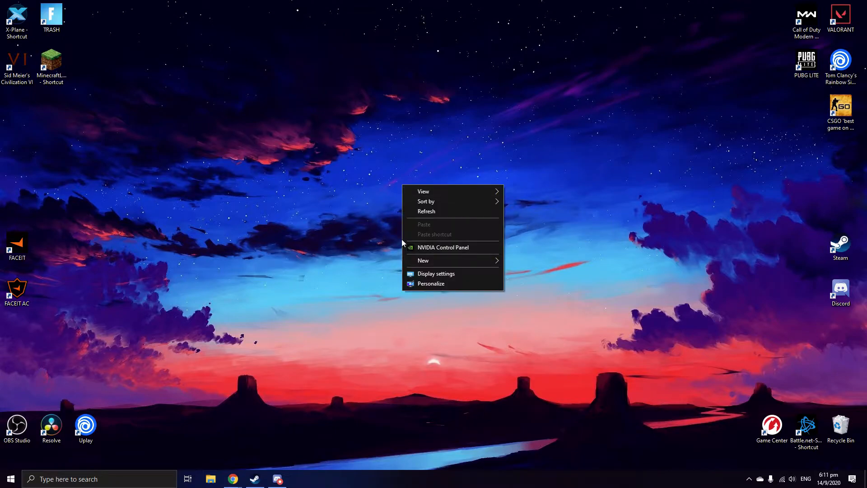
{"action": "left_click", "coordinate": [382, 293]}
{"action": "left_click", "coordinate": [90, 478]}
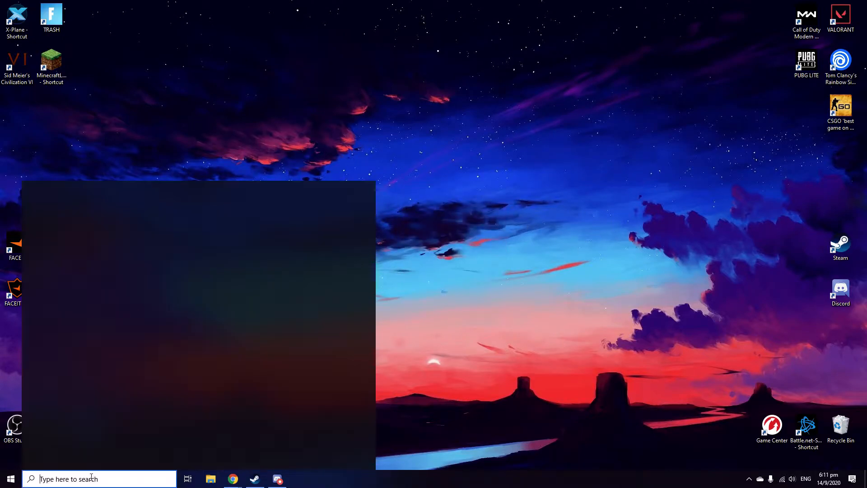
{"action": "type", "text": "nvi"}
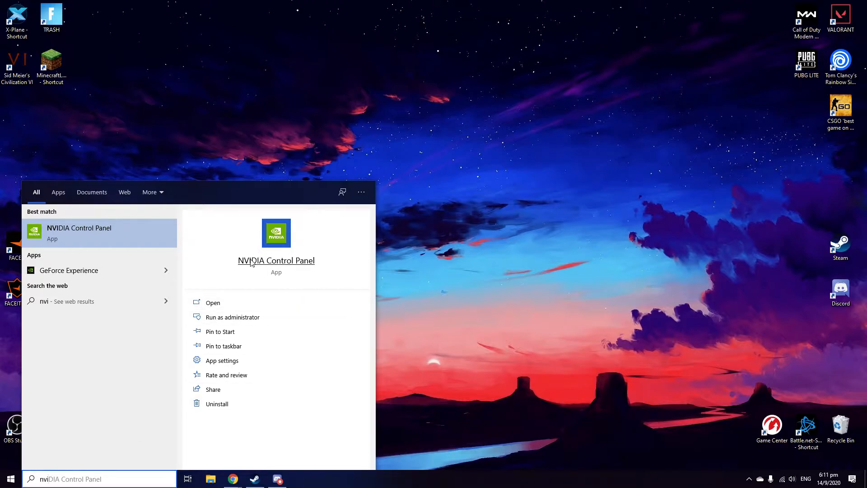
{"action": "left_click", "coordinate": [500, 207]}
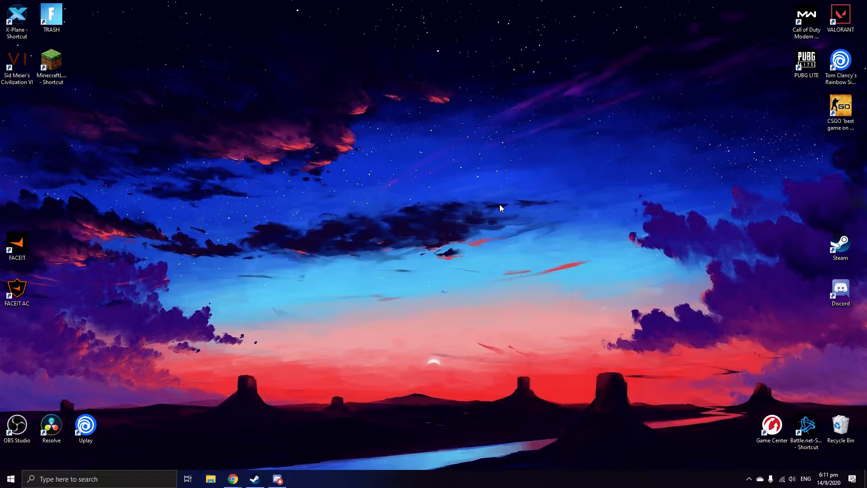
- Open the NVIDIA Control Panel from the desktop
{"action": "right_click", "coordinate": [408, 175]}
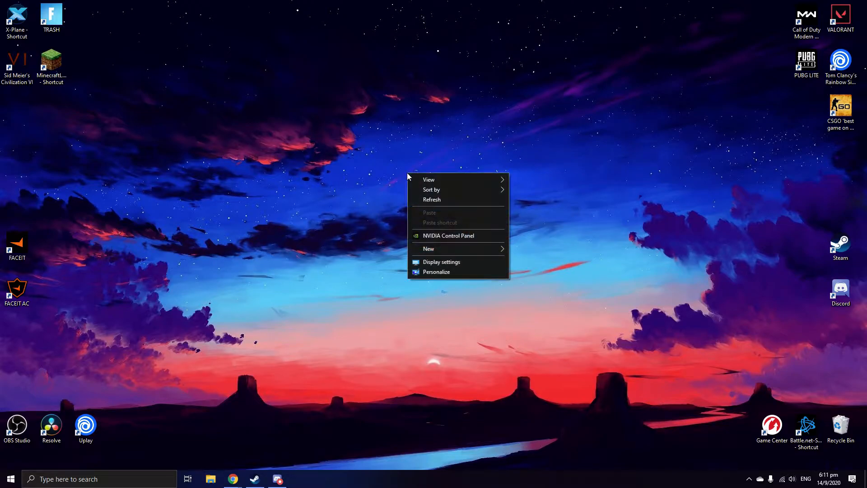
{"action": "left_click", "coordinate": [457, 237]}
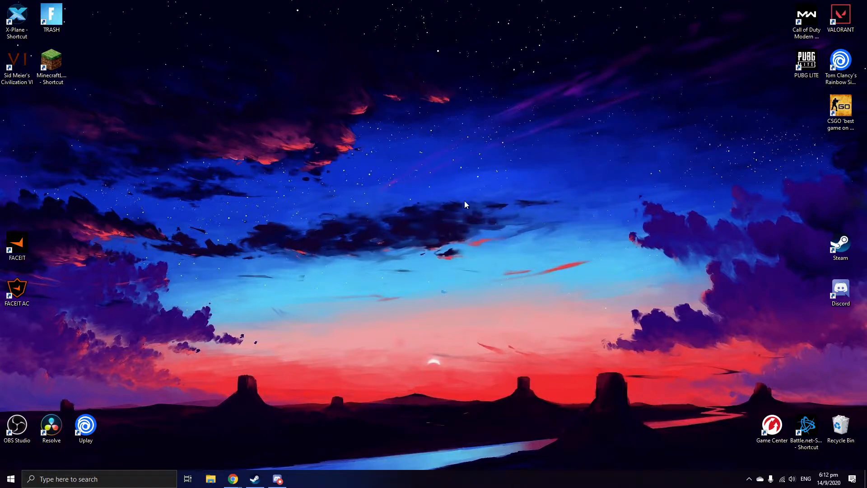
{"action": "right_click", "coordinate": [430, 162]}
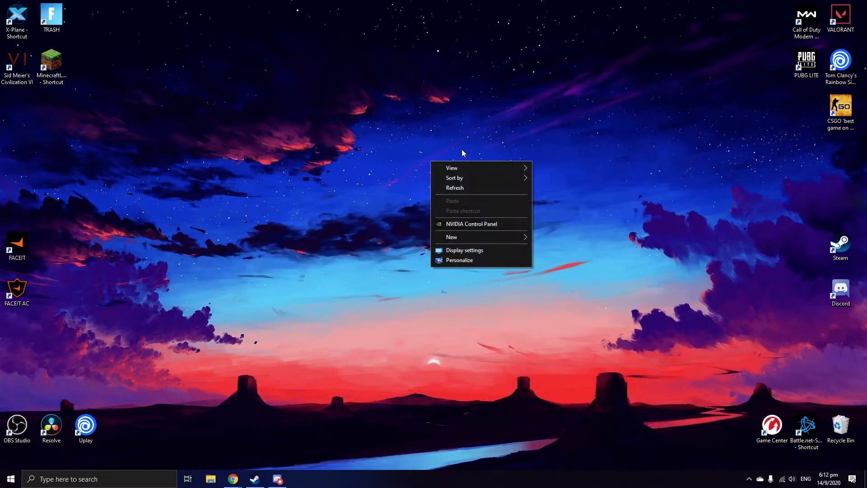
{"action": "left_click", "coordinate": [458, 225]}
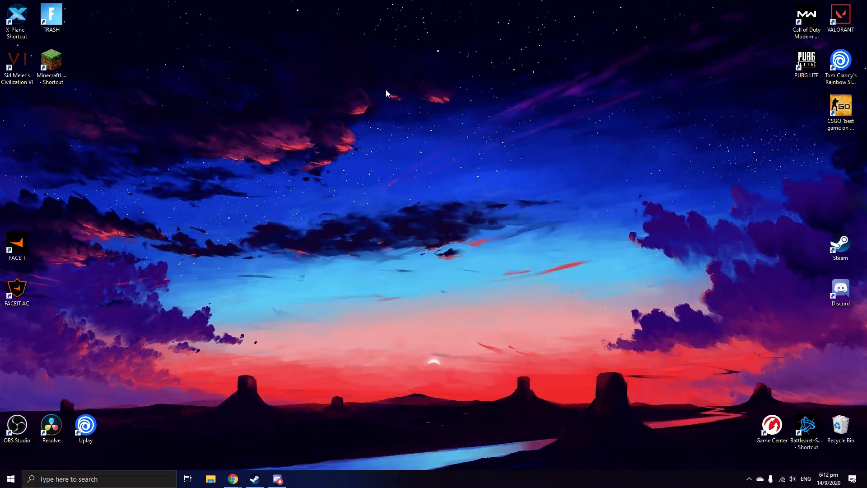
{"action": "right_click", "coordinate": [400, 156]}
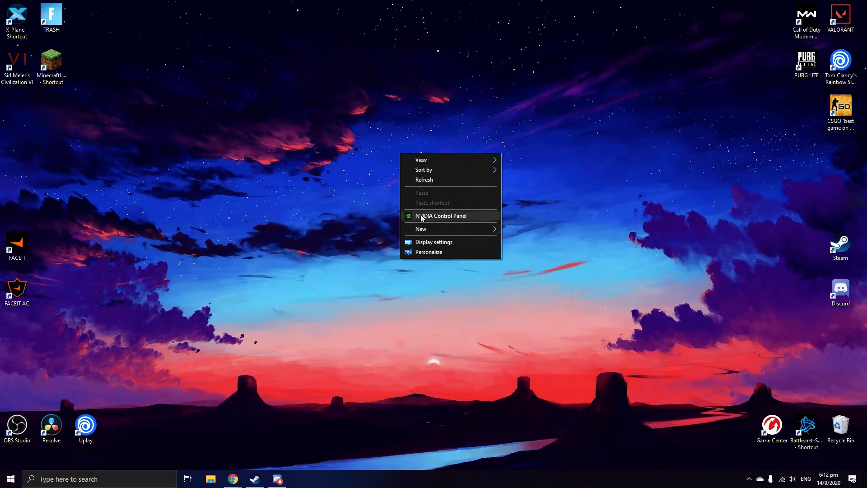
{"action": "left_click", "coordinate": [456, 215]}
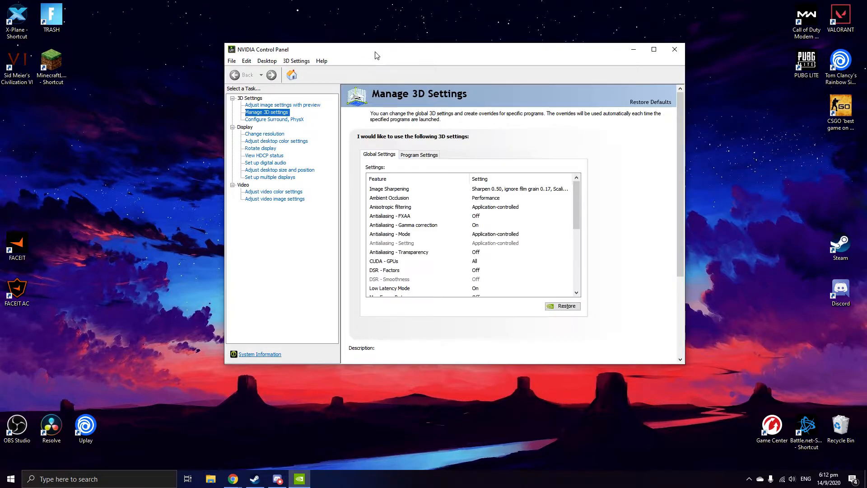
{"action": "left_click_drag", "start_coordinate": [378, 55], "coordinate": [337, 63]}
{"action": "left_click", "coordinate": [613, 59]}
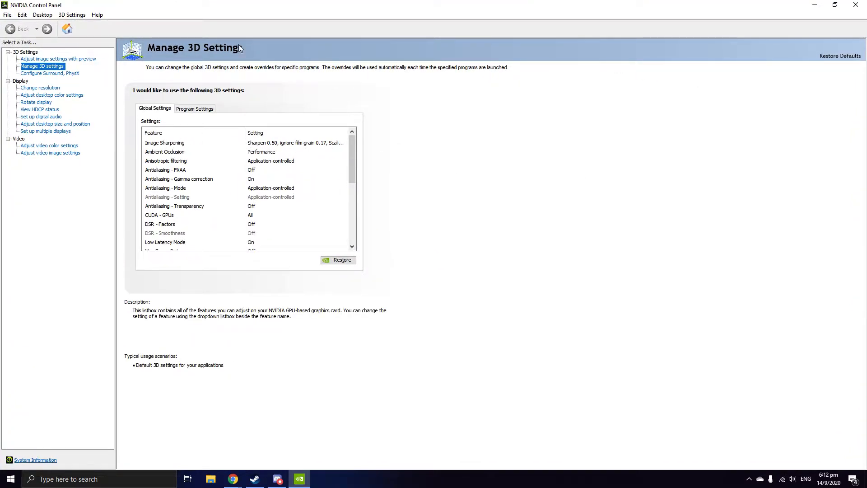
{"action": "left_click", "coordinate": [814, 5]}
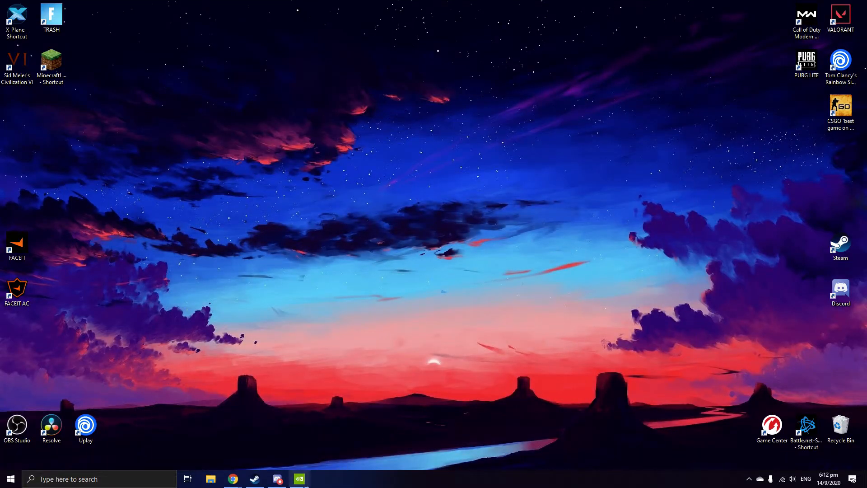
{"action": "left_click", "coordinate": [304, 483]}
{"action": "left_click", "coordinate": [835, 5]}
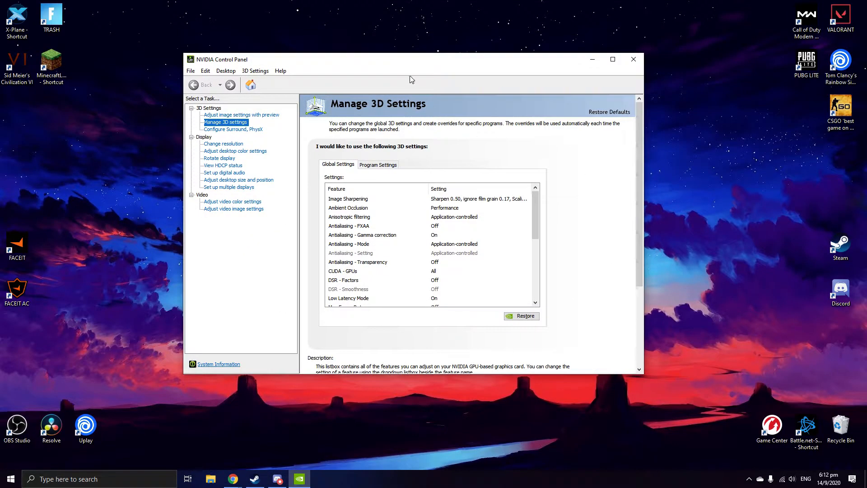
{"action": "left_click_drag", "start_coordinate": [428, 64], "coordinate": [483, 89]}
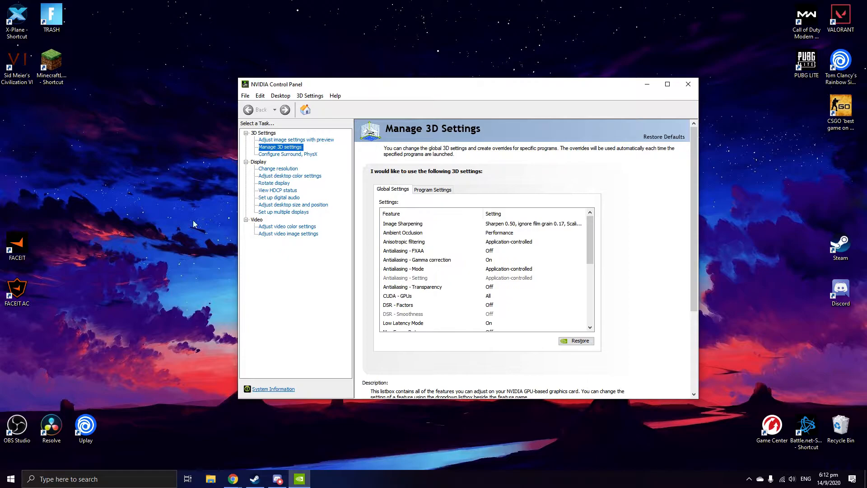
{"action": "left_click", "coordinate": [647, 84]}
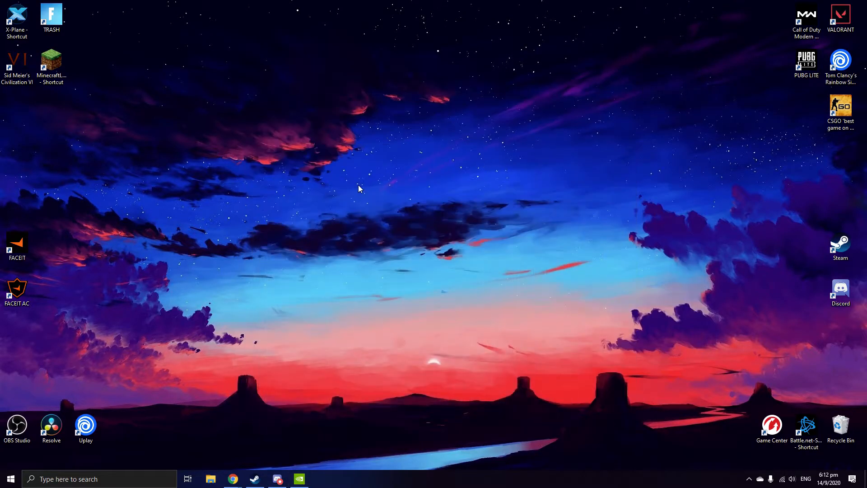
{"action": "left_click", "coordinate": [299, 479]}
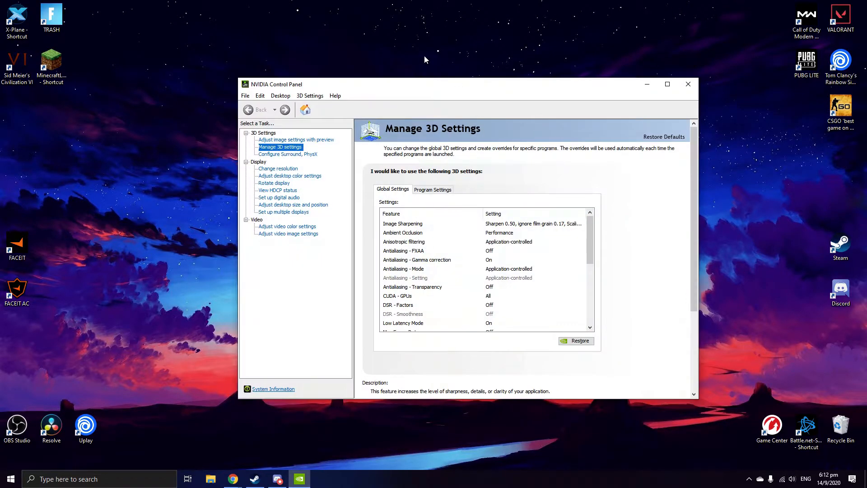
- Review the Adjust Image Settings with Preview page and return to Manage 3D settings
{"action": "left_click", "coordinate": [283, 139]}
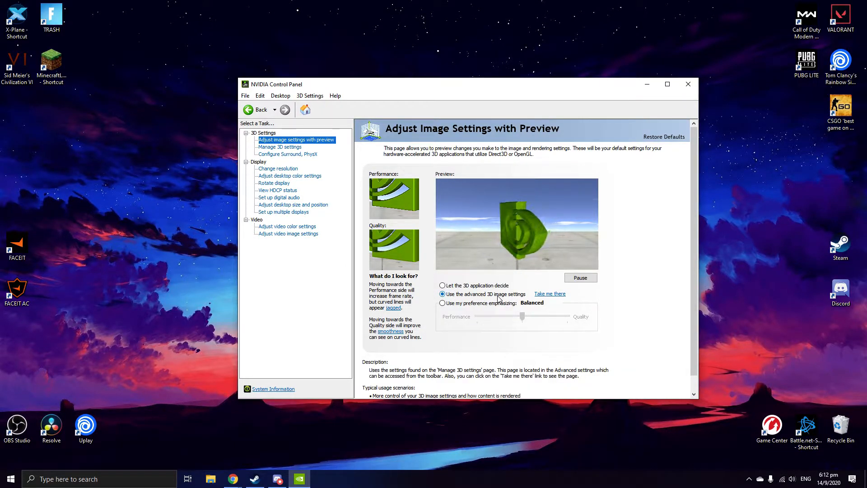
{"action": "left_click", "coordinate": [284, 148]}
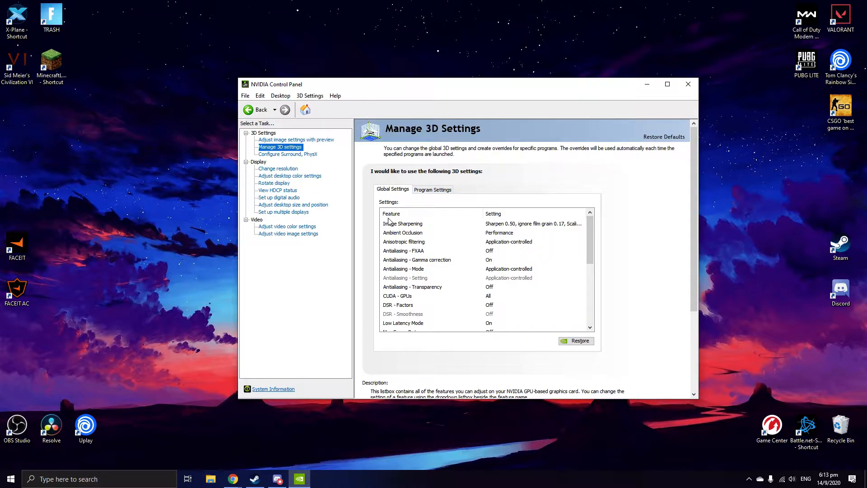
- Examine the Image Sharpening options in the global 3D settings, including GPU Scaling, and accept them as they are
{"action": "left_click", "coordinate": [500, 228]}
{"action": "left_click", "coordinate": [500, 224]}
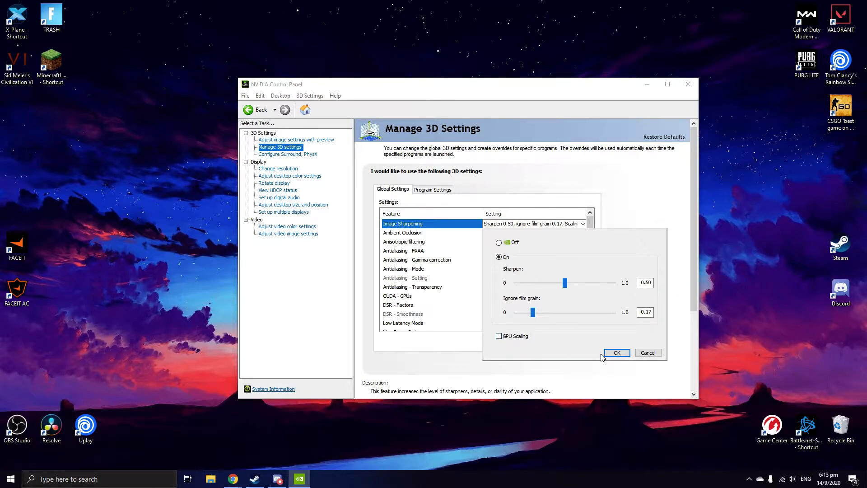
{"action": "left_click", "coordinate": [617, 353]}
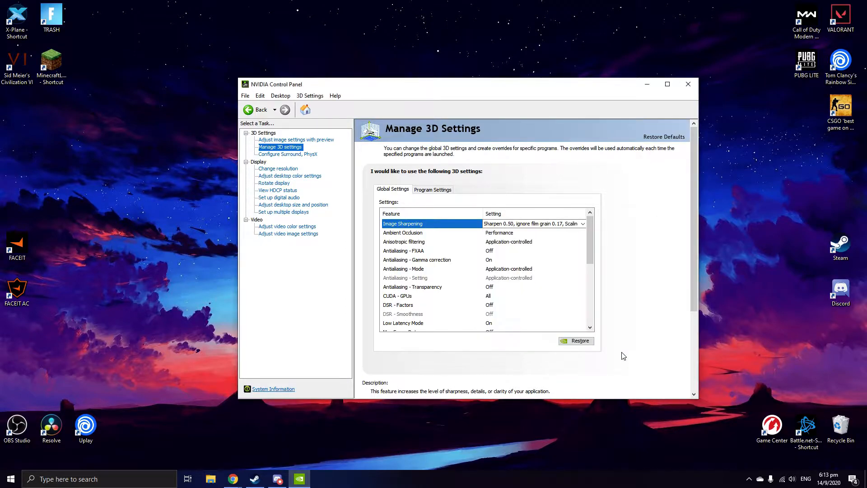
{"action": "left_click", "coordinate": [491, 225]}
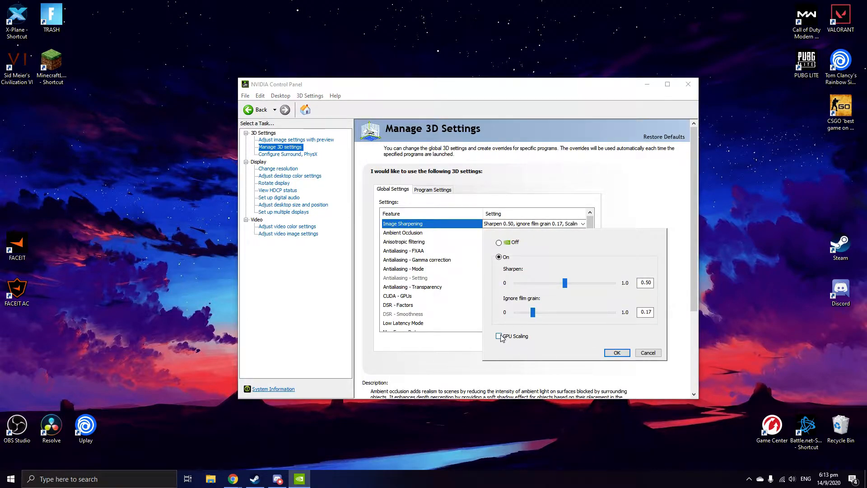
{"action": "left_click", "coordinate": [617, 352]}
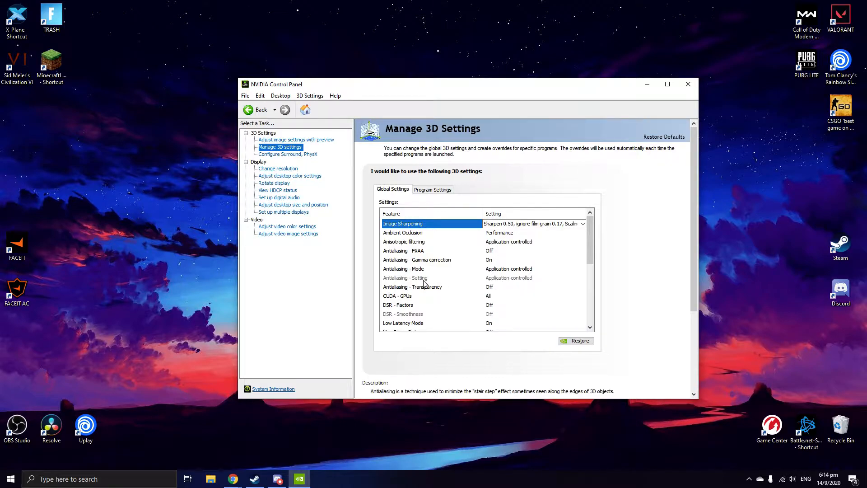
- Check the Antialiasing - Setting entry and the available Antialiasing - Mode choices in the global settings
{"action": "left_click", "coordinate": [516, 280]}
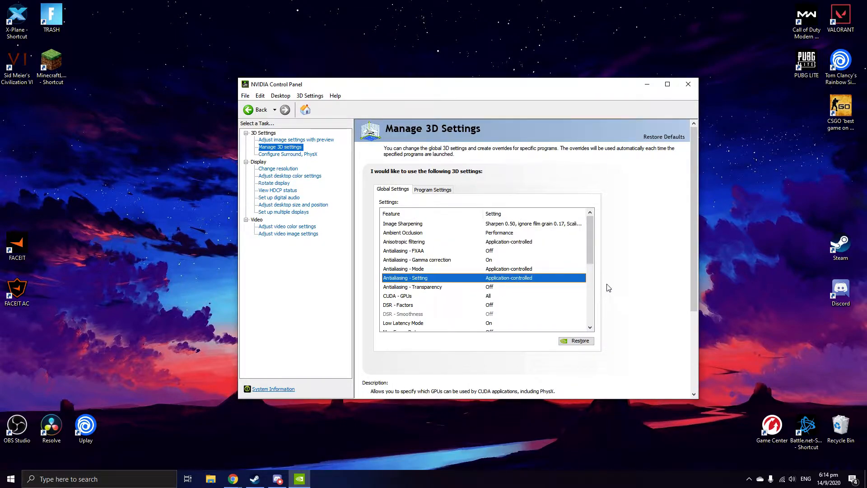
{"action": "left_click", "coordinate": [524, 268]}
{"action": "left_click", "coordinate": [524, 269]}
{"action": "left_click", "coordinate": [634, 270]}
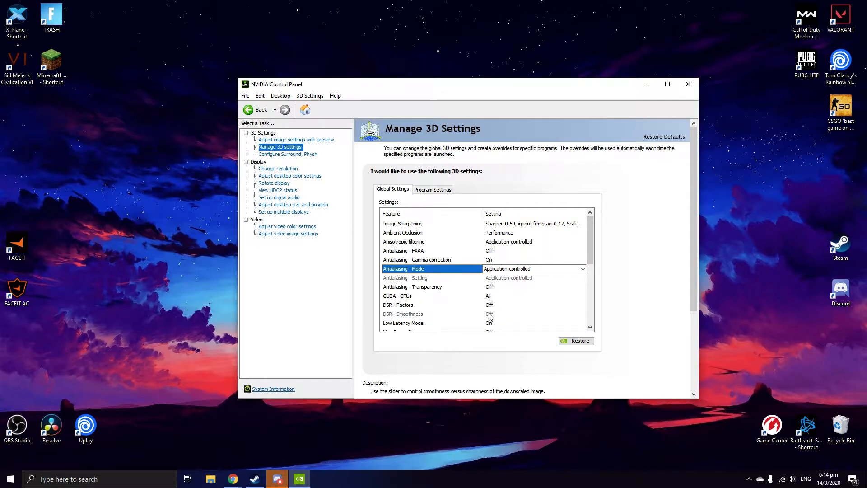
- Examine the Max Frame Rate options further down the global 3D settings and close them without changes
{"action": "scroll", "coordinate": [506, 305], "scroll_direction": "down", "scroll_amount": 2}
{"action": "scroll", "coordinate": [425, 246], "scroll_direction": "down", "scroll_amount": 1}
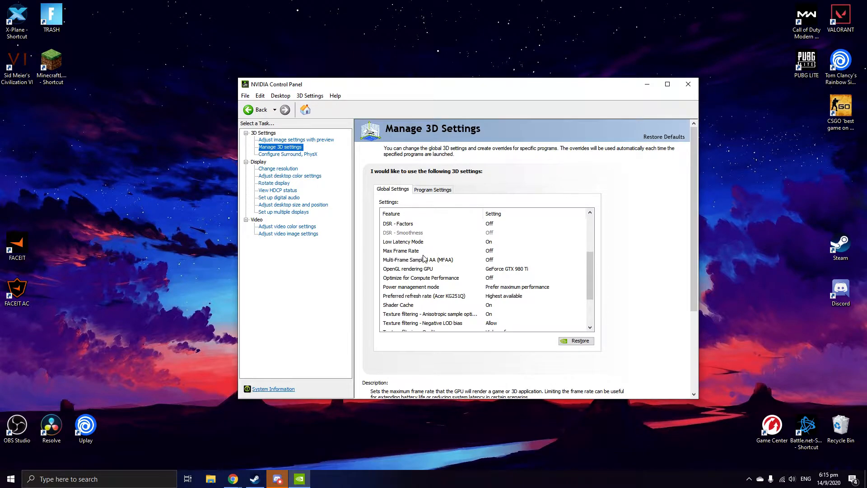
{"action": "left_click", "coordinate": [500, 253]}
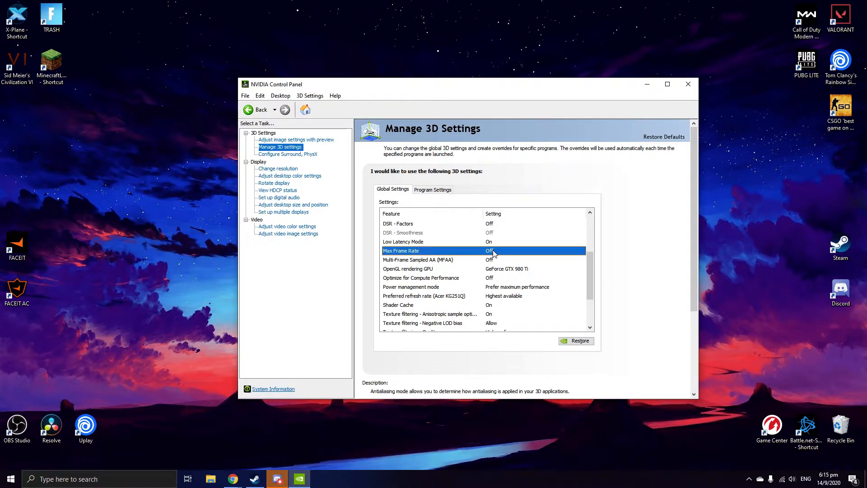
{"action": "left_click", "coordinate": [516, 255]}
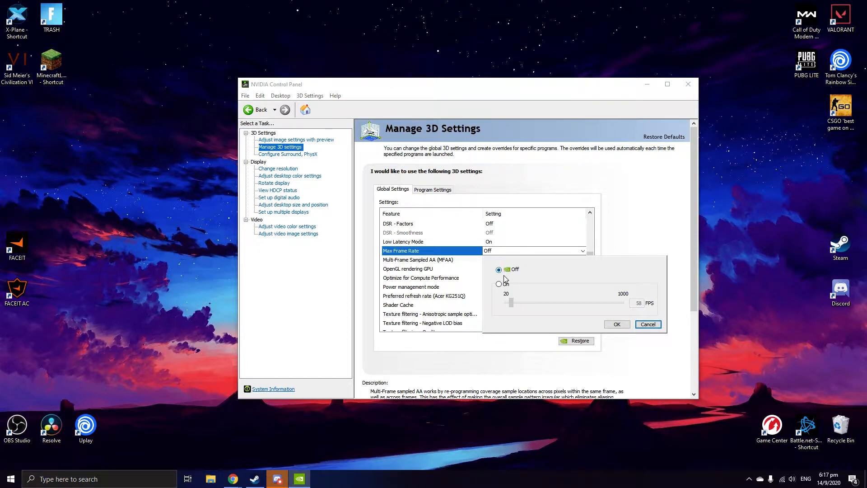
{"action": "left_click", "coordinate": [645, 241]}
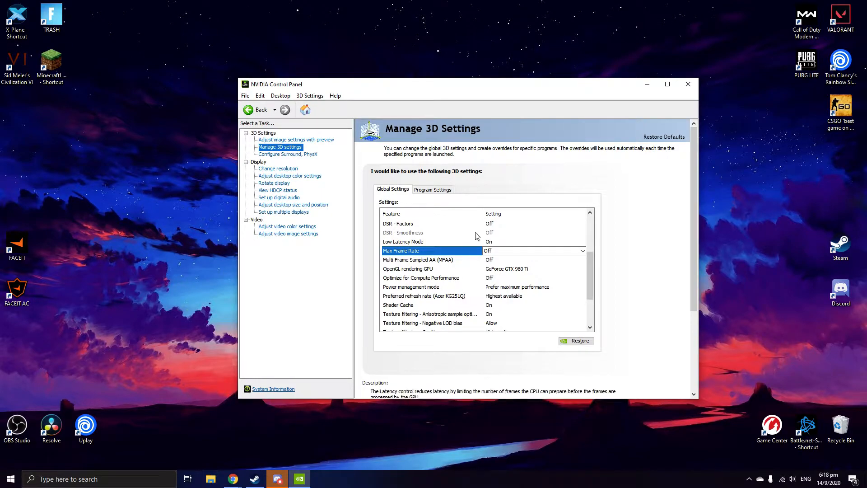
- Switch to Windows display settings and open the advanced display settings to check the monitor's refresh rate
{"action": "left_click", "coordinate": [642, 87]}
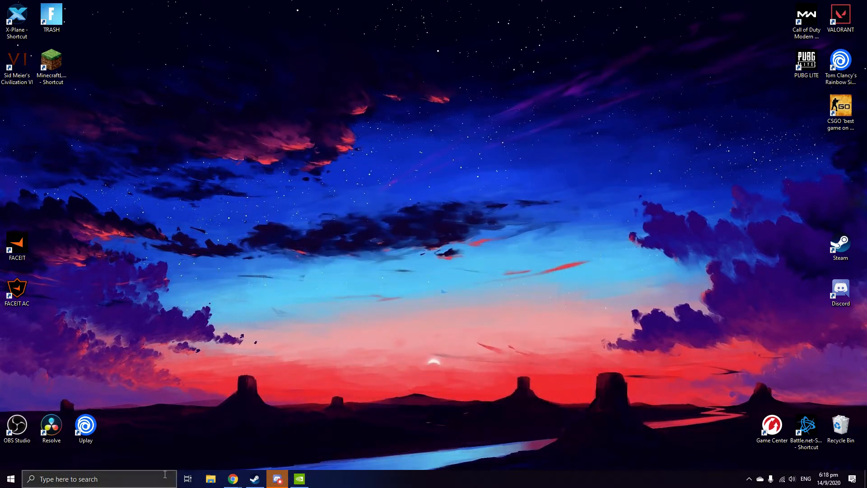
{"action": "left_click", "coordinate": [165, 472]}
{"action": "type", "text": "display"}
{"action": "key", "text": "Return"}
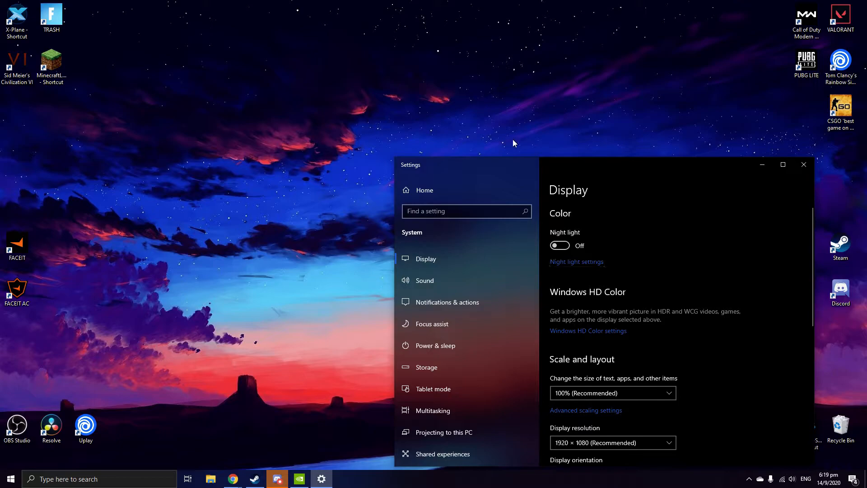
{"action": "left_click_drag", "start_coordinate": [641, 167], "coordinate": [472, 58]}
{"action": "scroll", "coordinate": [474, 203], "scroll_direction": "down", "scroll_amount": 4}
{"action": "left_click", "coordinate": [412, 292]}
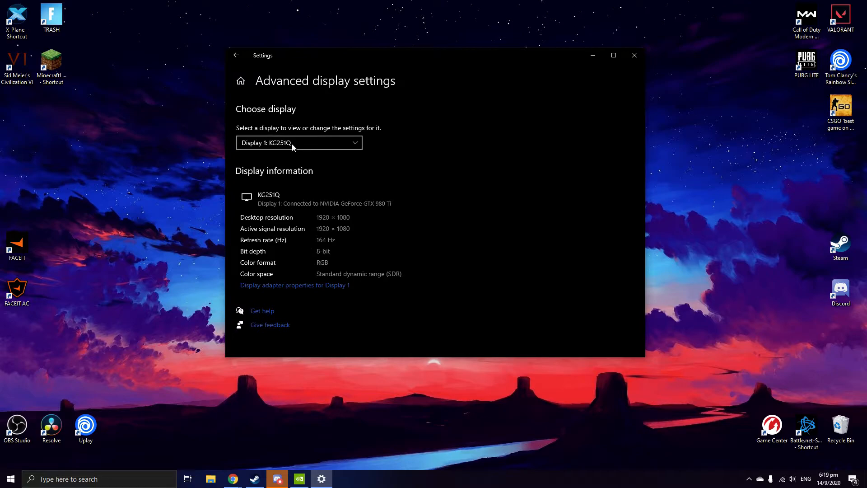
- Set the monitor's screen refresh rate to 165 Hertz in the display adapter properties and close the Windows display settings
{"action": "left_click", "coordinate": [291, 285]}
{"action": "left_click", "coordinate": [52, 35]}
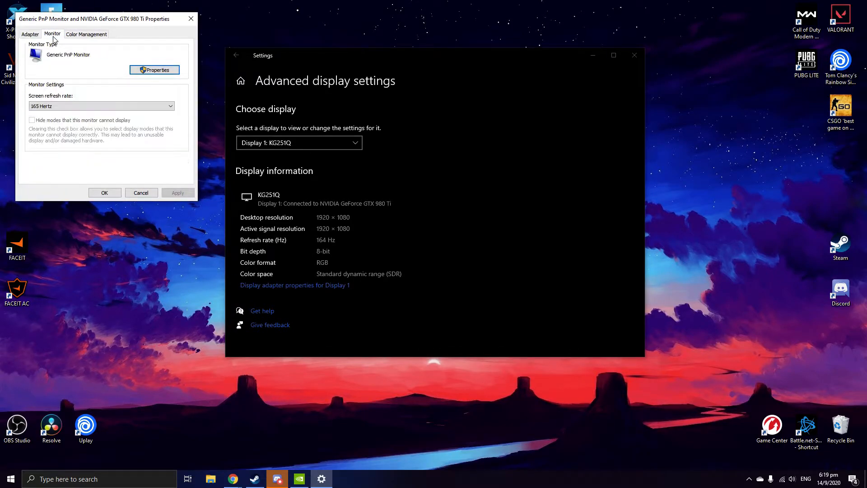
{"action": "left_click", "coordinate": [132, 104]}
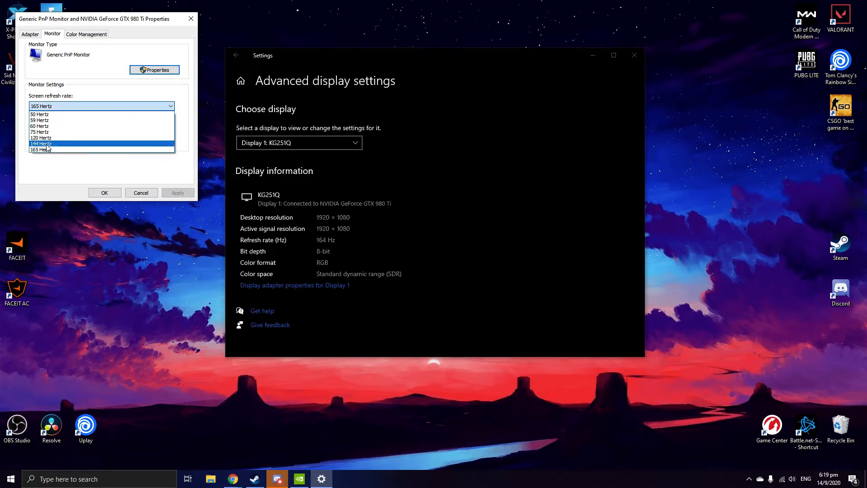
{"action": "left_click", "coordinate": [50, 150]}
{"action": "left_click", "coordinate": [175, 192]}
{"action": "left_click", "coordinate": [191, 19]}
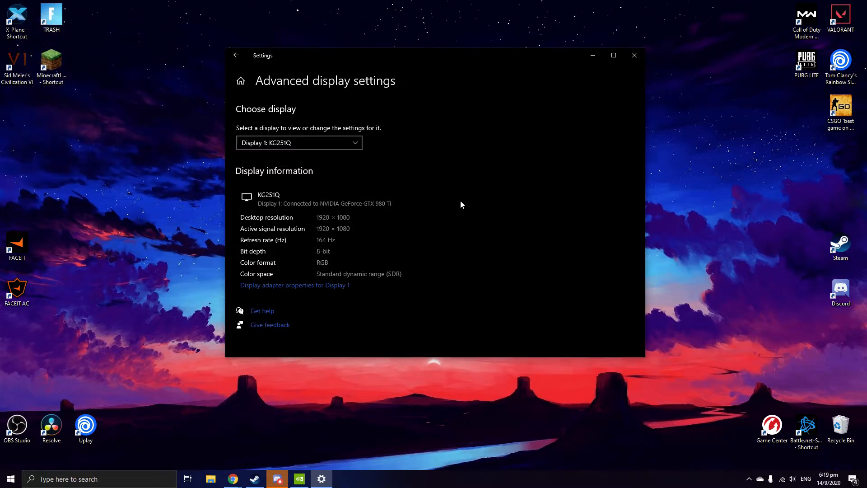
{"action": "left_click", "coordinate": [634, 60]}
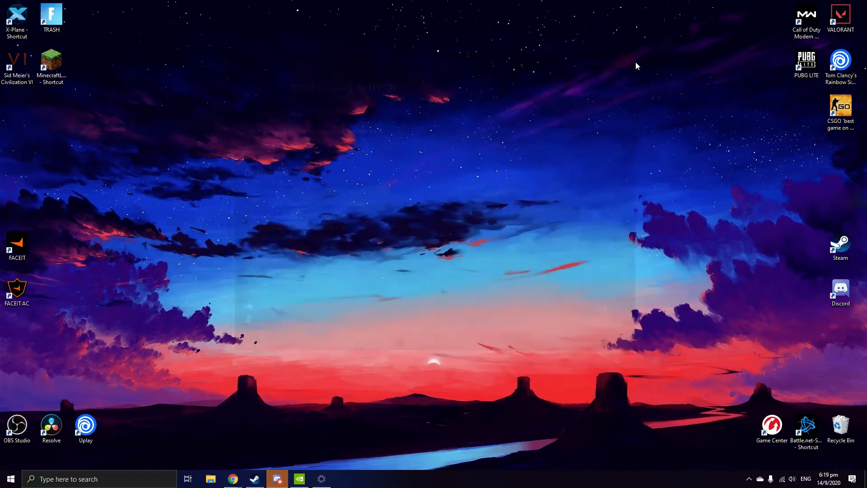
- Return to the NVIDIA Control Panel and examine the remaining global 3D settings through Virtual Reality pre-rendered frames
{"action": "left_click", "coordinate": [299, 479]}
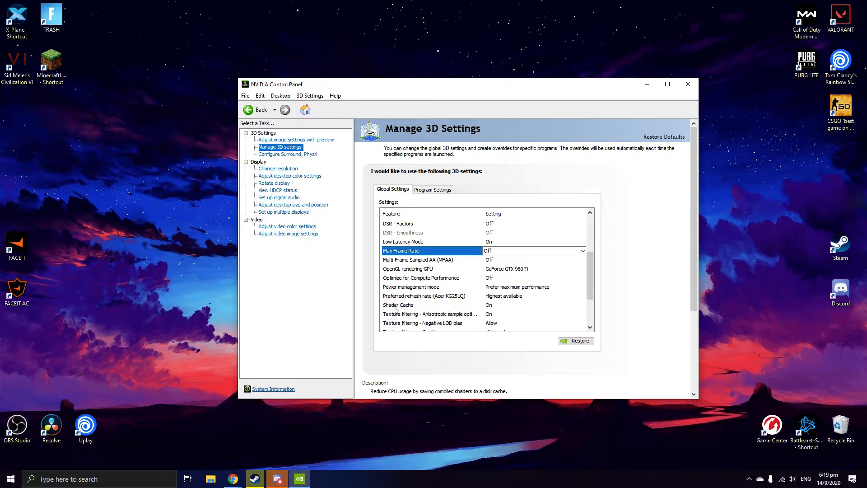
{"action": "scroll", "coordinate": [589, 281], "scroll_direction": "down", "scroll_amount": 2}
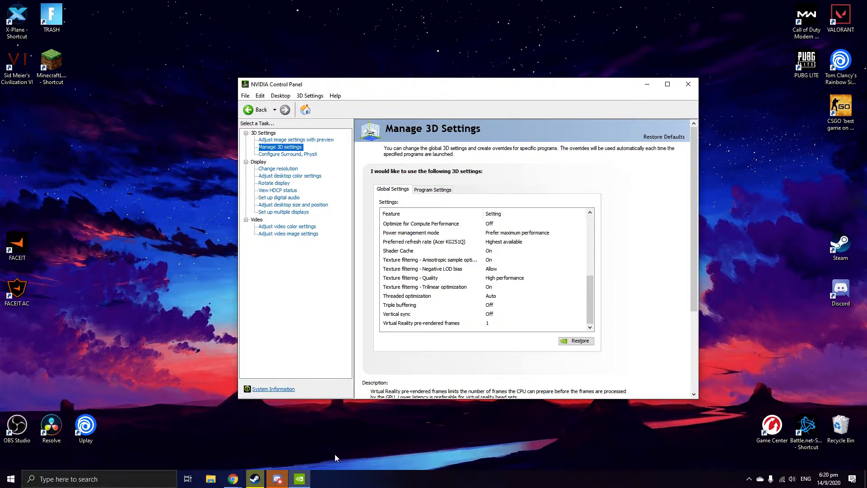
- Switch to Chrome and search Google Images for "vsync vs no vsync"
{"action": "mouse_move", "coordinate": [233, 477]}
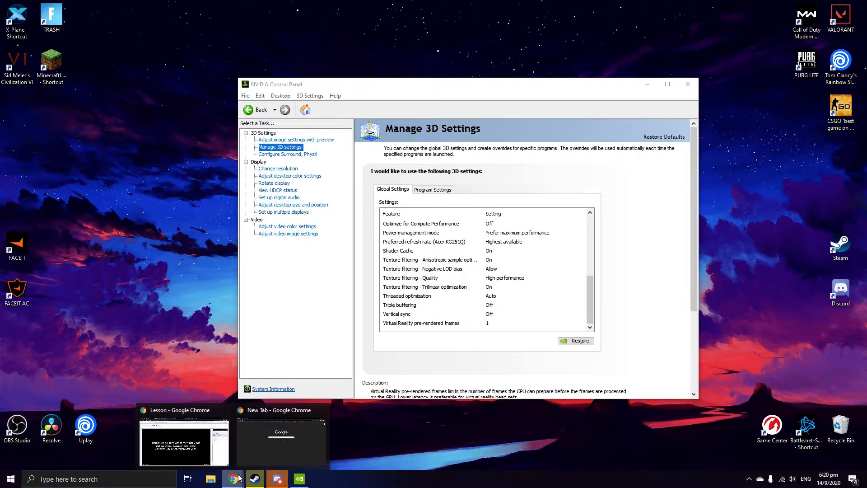
{"action": "left_click", "coordinate": [292, 437]}
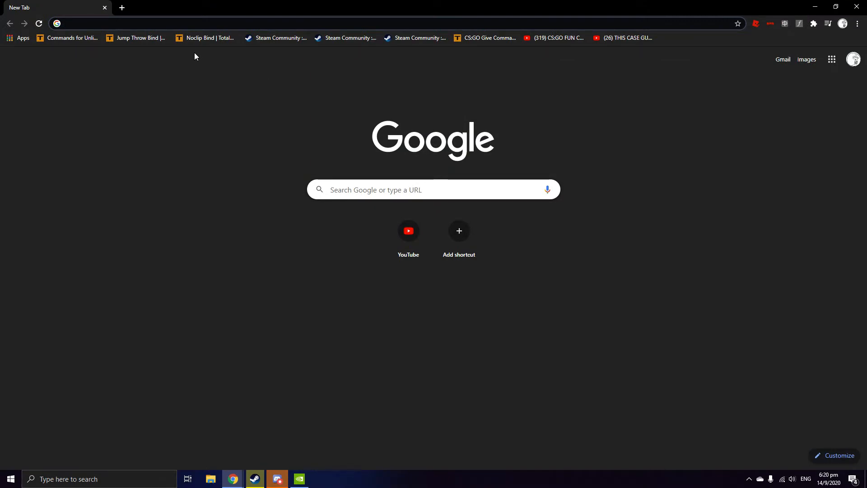
{"action": "type", "text": "v-"}
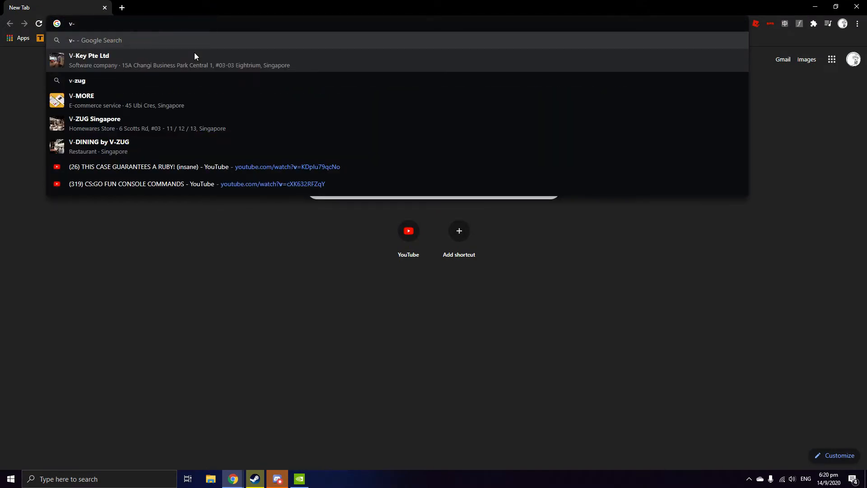
{"action": "key", "text": "alt+Tab"}
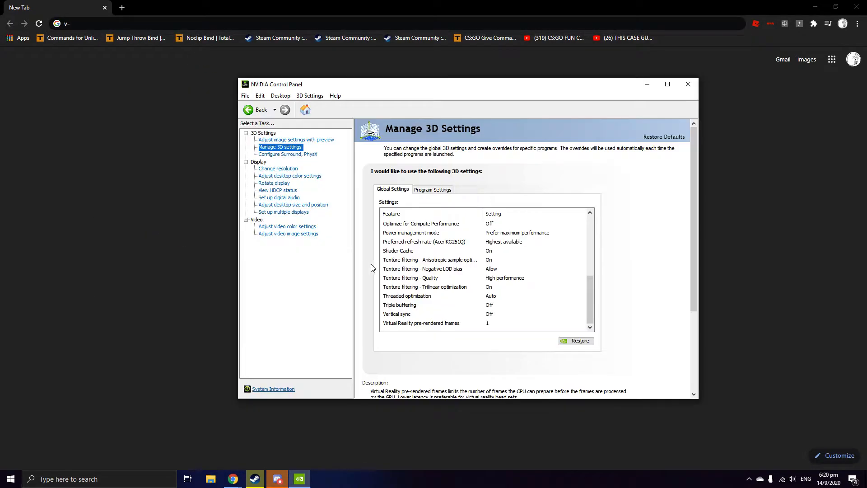
{"action": "key", "text": "alt+Tab"}
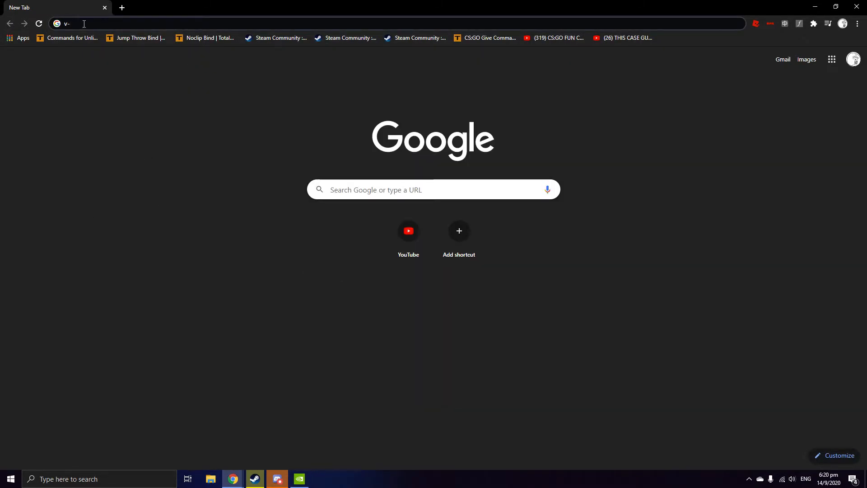
{"action": "type", "text": "sync"}
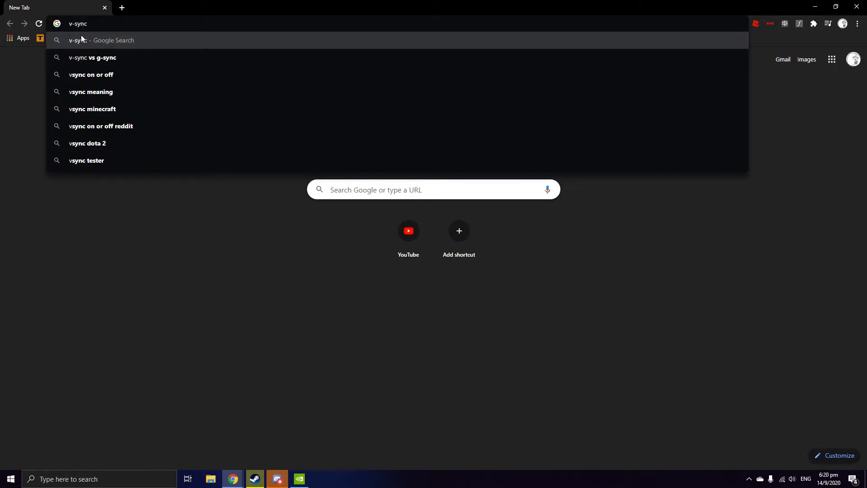
{"action": "type", "text": "vs no"}
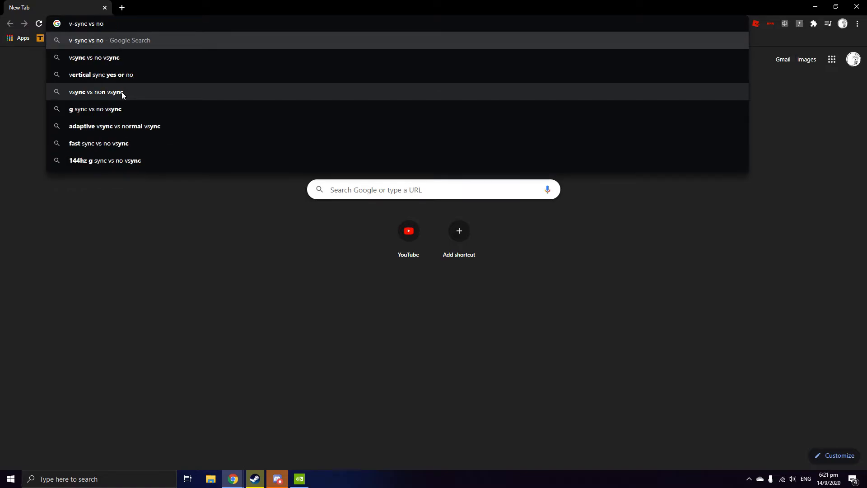
{"action": "left_click", "coordinate": [119, 59]}
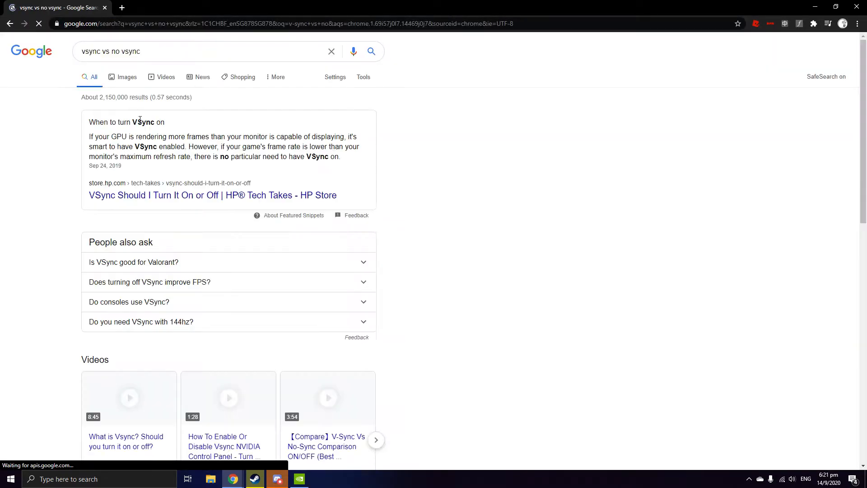
{"action": "left_click", "coordinate": [120, 73]}
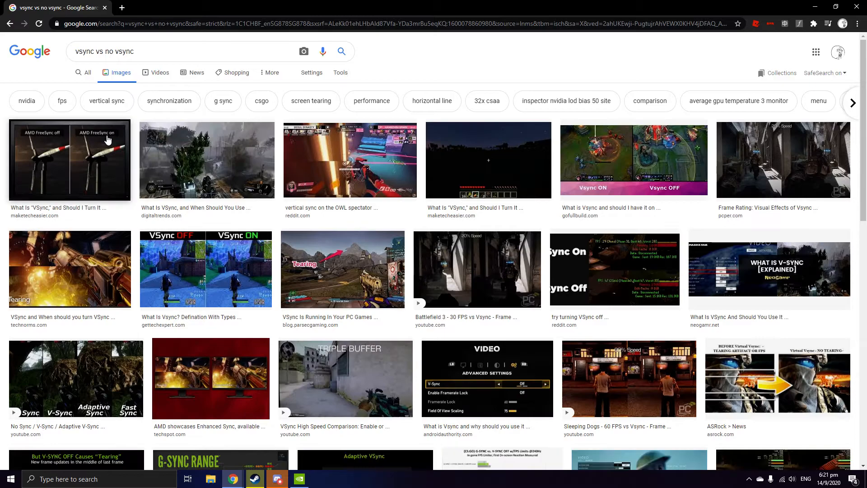
- Compare the example images of screen tearing with sync off and on, including the AMD FreeSync, Fortnite and Digital Trends pictures
{"action": "left_click", "coordinate": [100, 168]}
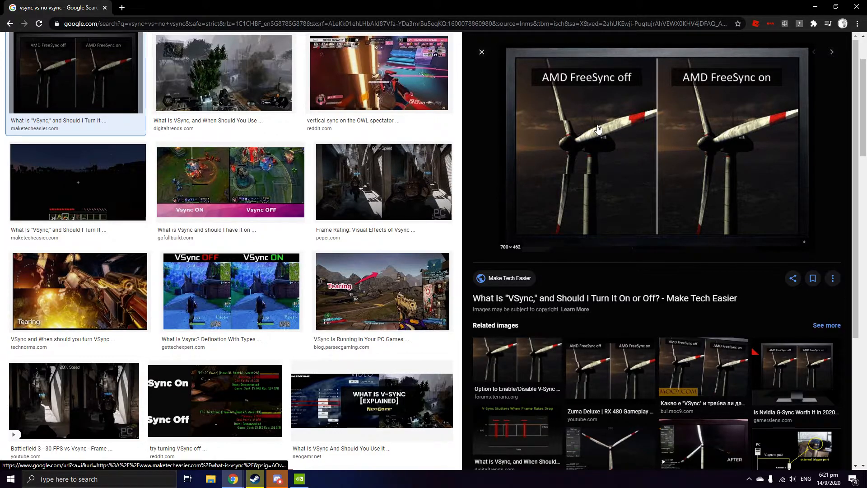
{"action": "left_click", "coordinate": [255, 306]}
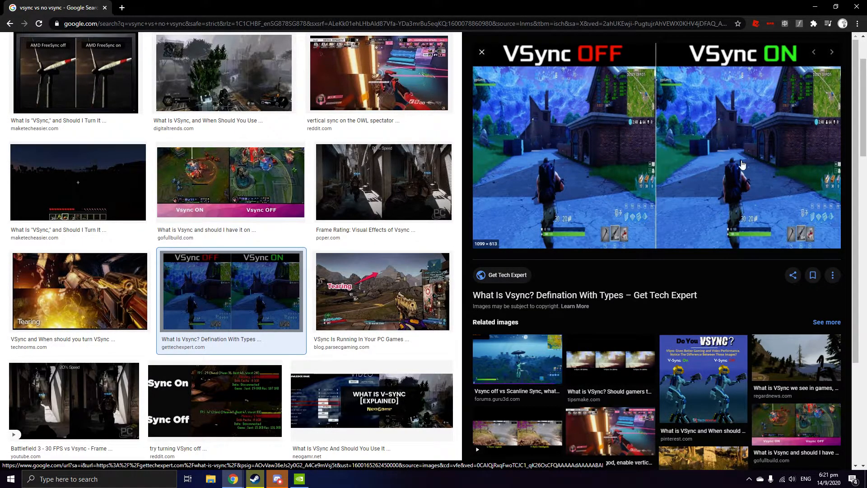
{"action": "scroll", "coordinate": [316, 180], "scroll_direction": "up", "scroll_amount": 2}
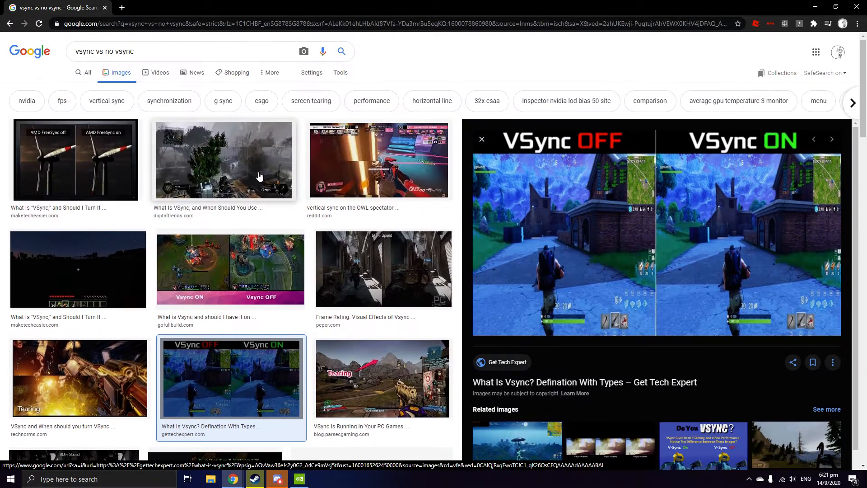
{"action": "left_click", "coordinate": [257, 188]}
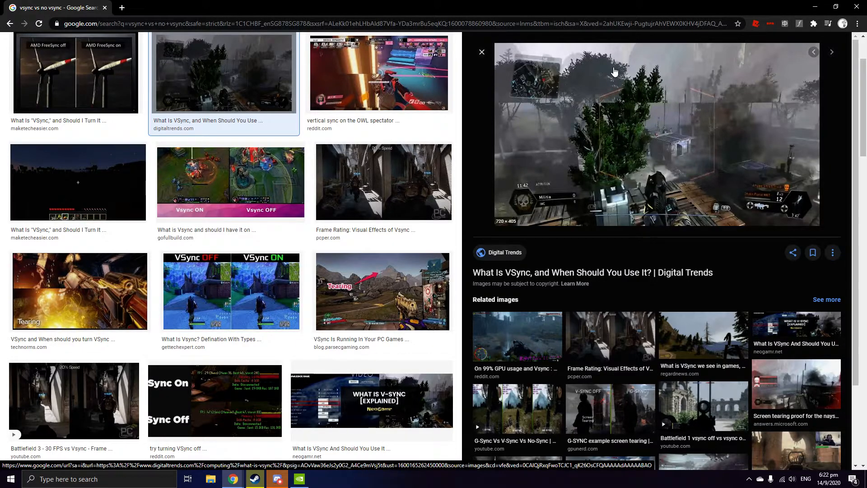
{"action": "left_click", "coordinate": [367, 183]}
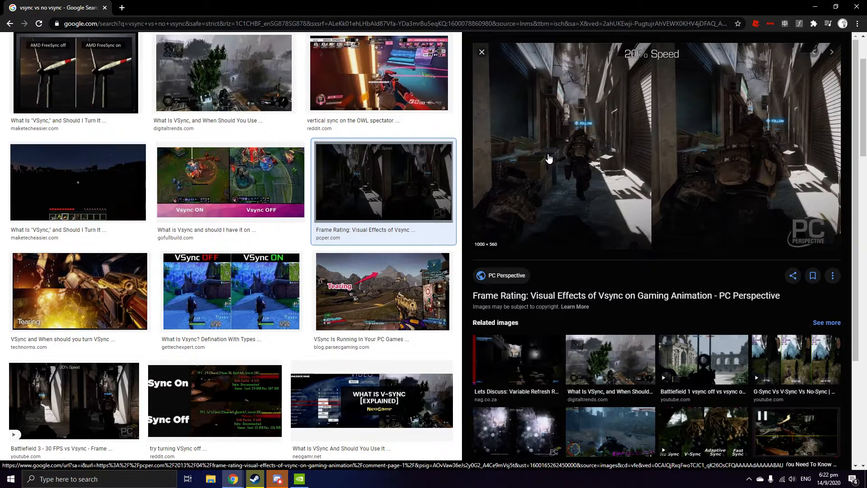
{"action": "left_click", "coordinate": [269, 102]}
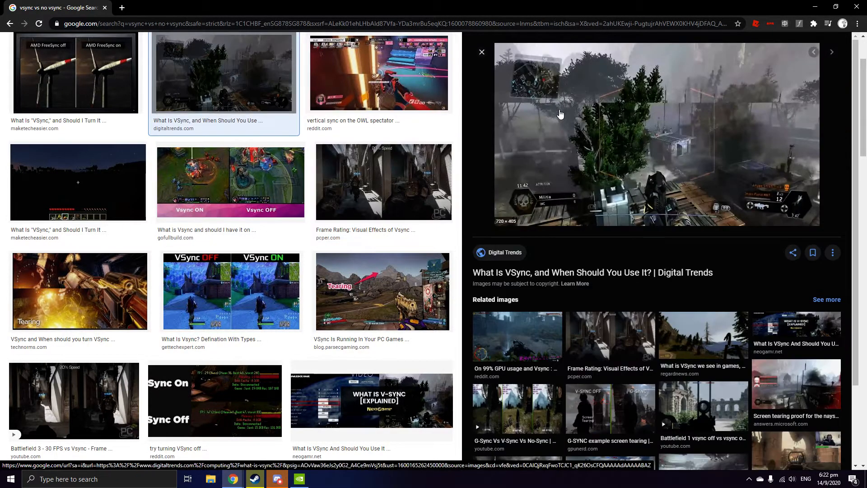
{"action": "left_click", "coordinate": [132, 87]}
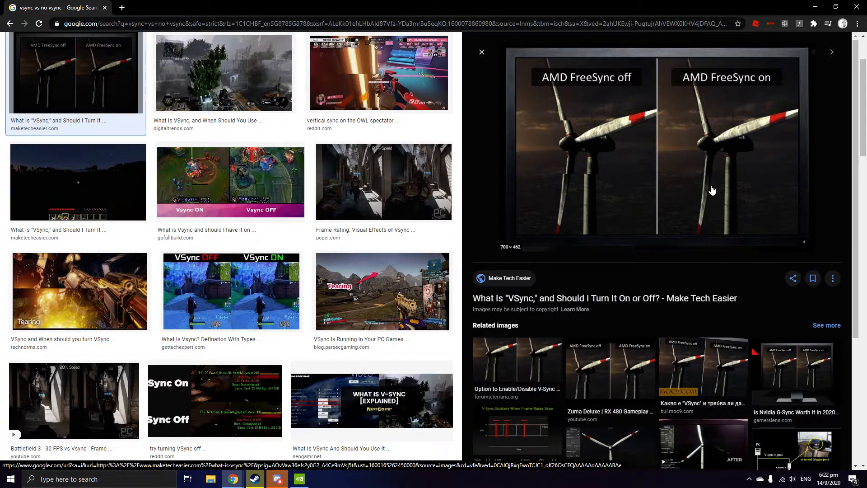
- Return to the NVIDIA Control Panel, minimize the browser and check the Vertical sync entry in the global settings
{"action": "left_click", "coordinate": [299, 479]}
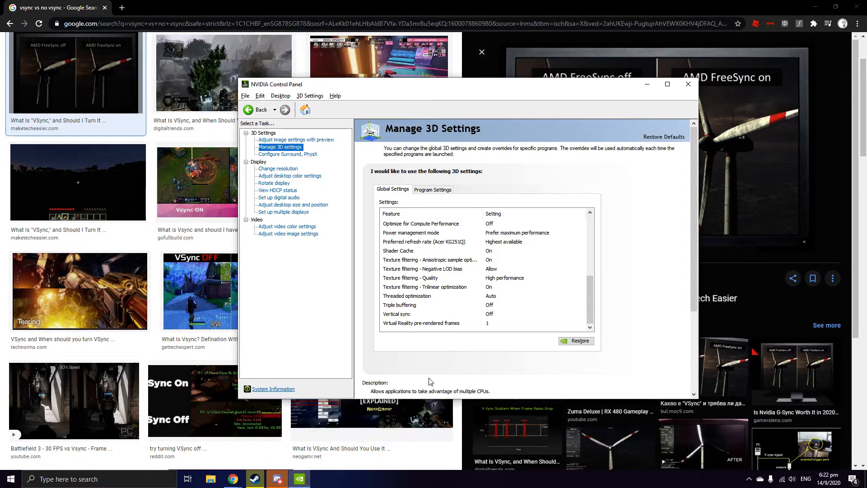
{"action": "left_click", "coordinate": [815, 7]}
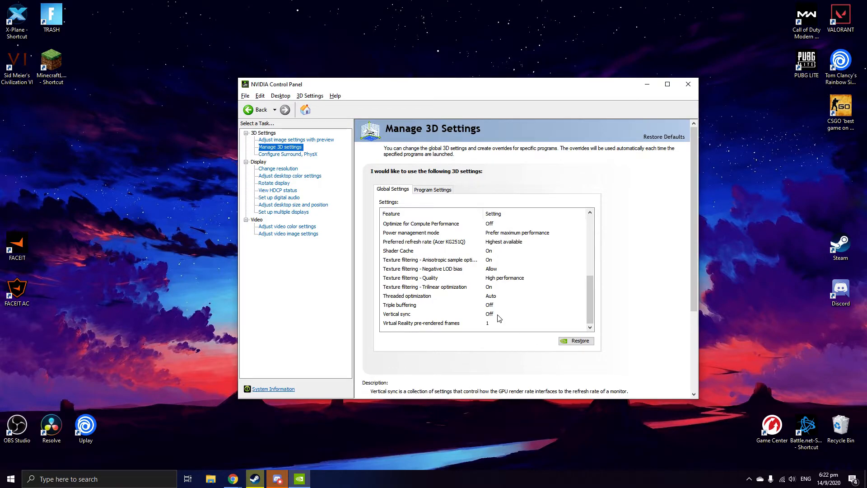
{"action": "mouse_move", "coordinate": [241, 483]}
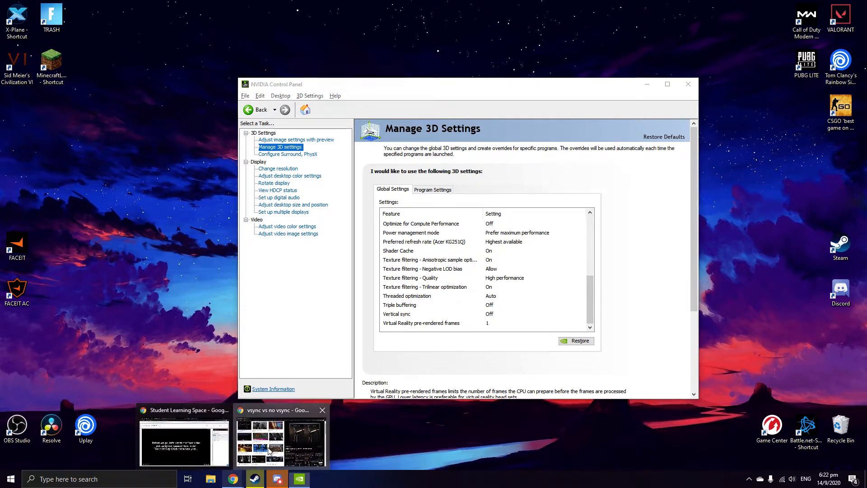
{"action": "left_click", "coordinate": [293, 389]}
{"action": "left_click", "coordinate": [815, 8]}
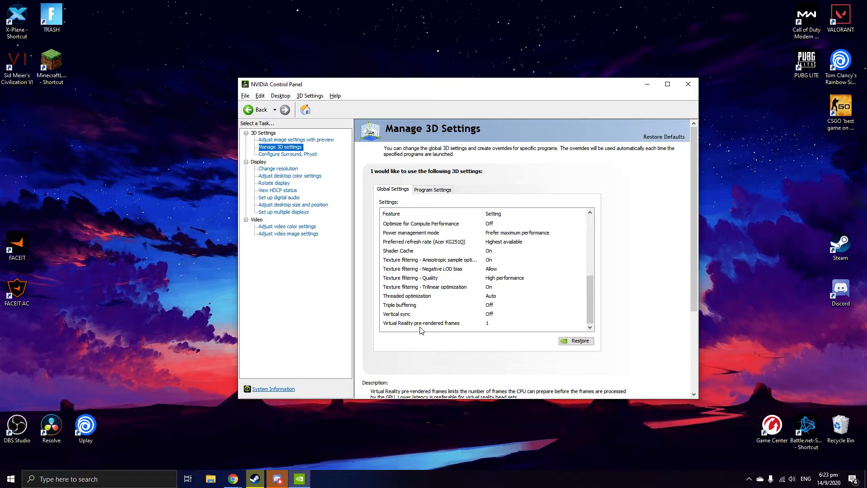
- Check the PhysX processor selection, and review the display's resolution list and refresh rate
{"action": "left_click", "coordinate": [290, 154]}
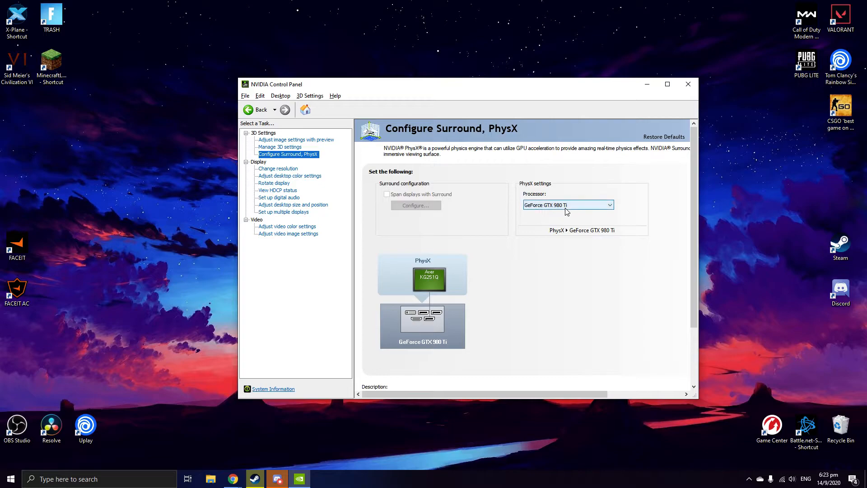
{"action": "left_click", "coordinate": [292, 170]}
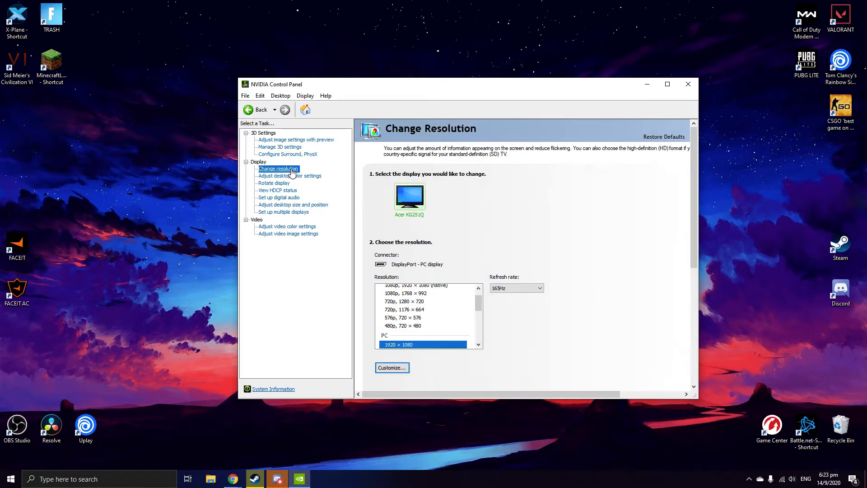
{"action": "scroll", "coordinate": [376, 253], "scroll_direction": "down", "scroll_amount": 1}
{"action": "scroll", "coordinate": [410, 287], "scroll_direction": "down", "scroll_amount": 1}
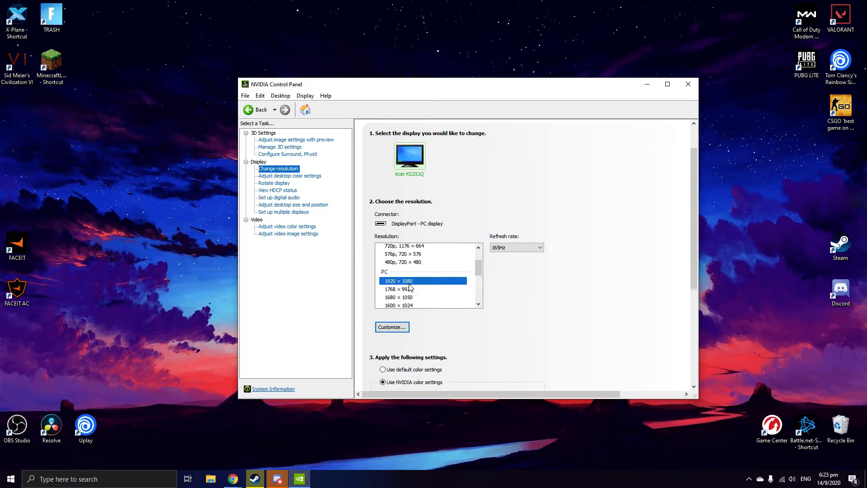
{"action": "scroll", "coordinate": [409, 285], "scroll_direction": "down", "scroll_amount": 1}
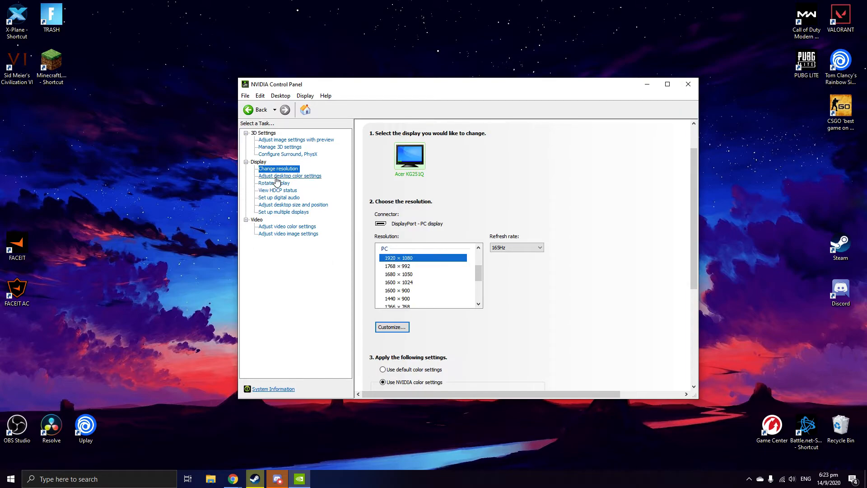
- Examine the desktop color settings, previewing reference images 2 and 3 before going back to reference image 1
{"action": "left_click", "coordinate": [277, 176]}
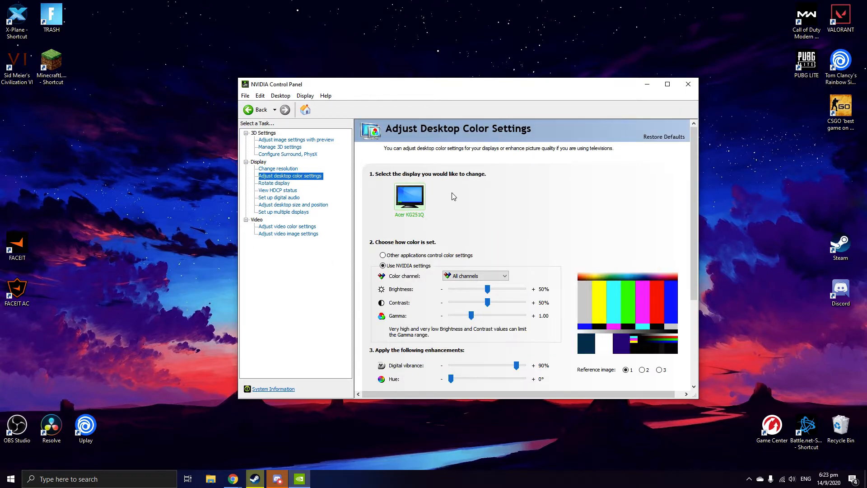
{"action": "scroll", "coordinate": [565, 261], "scroll_direction": "down", "scroll_amount": 1}
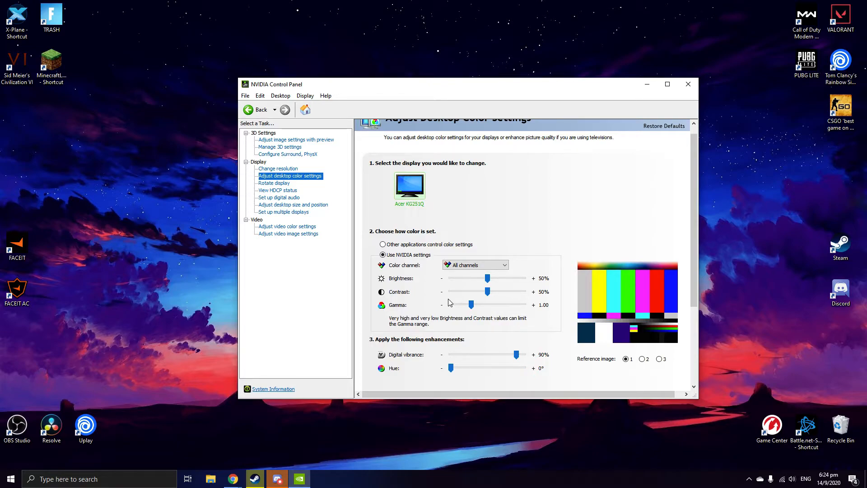
{"action": "left_click", "coordinate": [642, 359]}
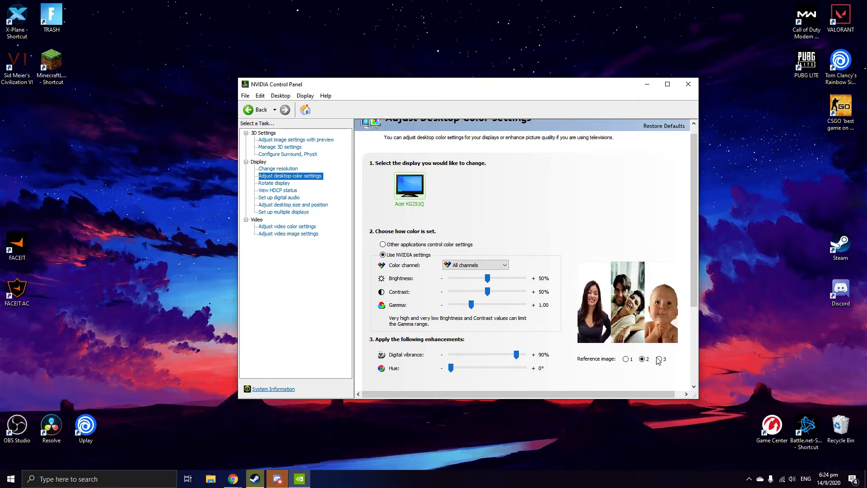
{"action": "left_click", "coordinate": [658, 359]}
{"action": "left_click", "coordinate": [626, 359]}
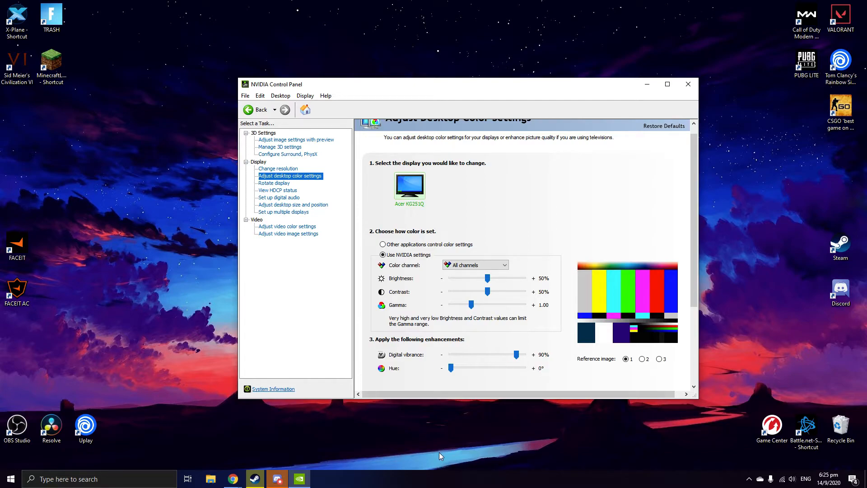
- Open the Rotate Display page and check the orientation options for the monitor
{"action": "left_click", "coordinate": [274, 183]}
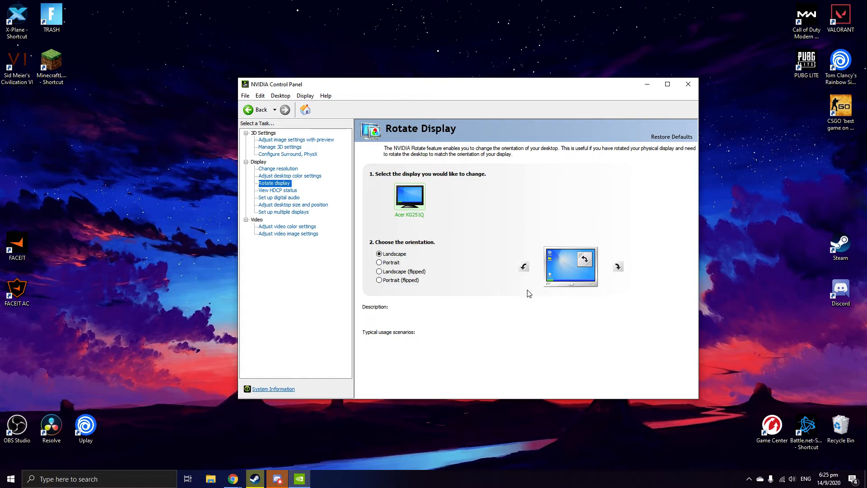
- Open the desktop size and position page and review the scaling mode, scaling device and override option
{"action": "left_click", "coordinate": [269, 206]}
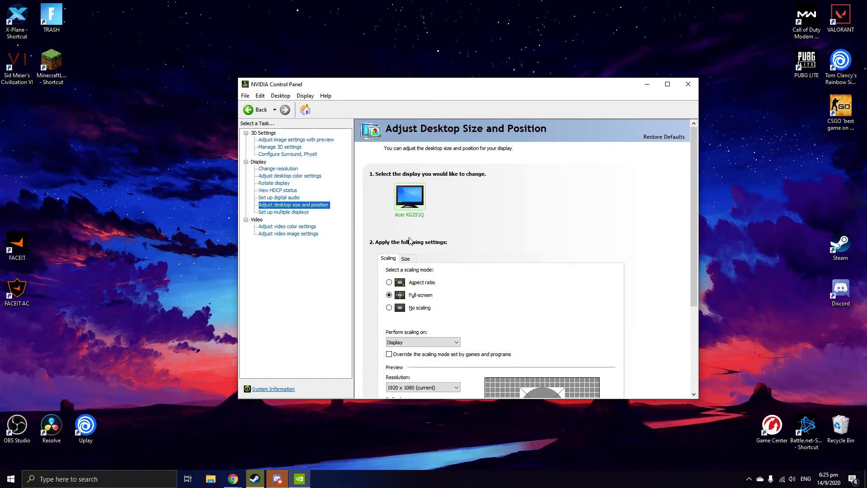
{"action": "scroll", "coordinate": [530, 273], "scroll_direction": "down", "scroll_amount": 1}
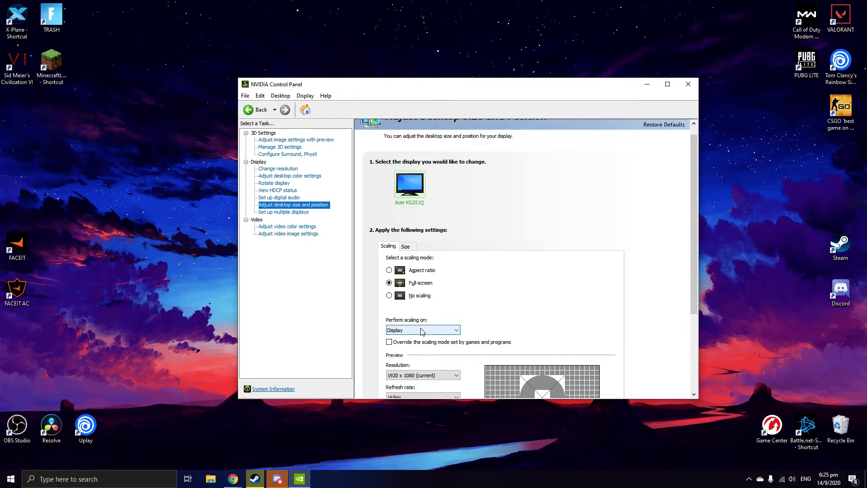
{"action": "scroll", "coordinate": [434, 342], "scroll_direction": "down", "scroll_amount": 1}
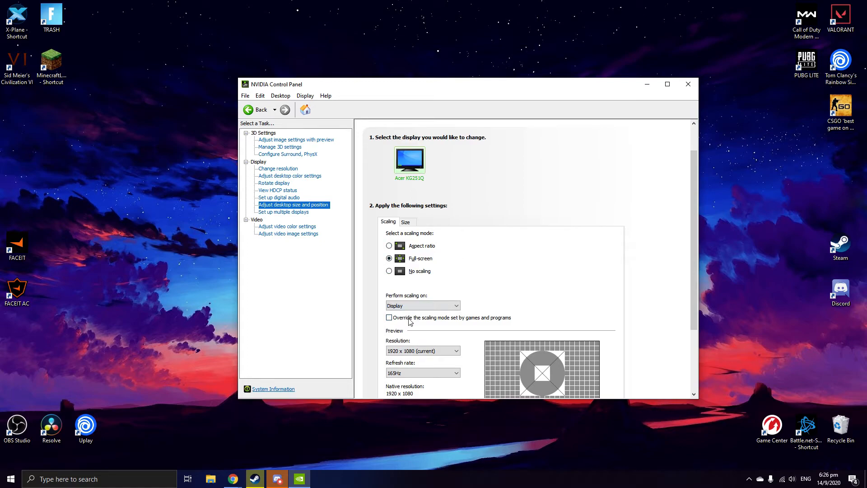
{"action": "scroll", "coordinate": [406, 333], "scroll_direction": "down", "scroll_amount": 1}
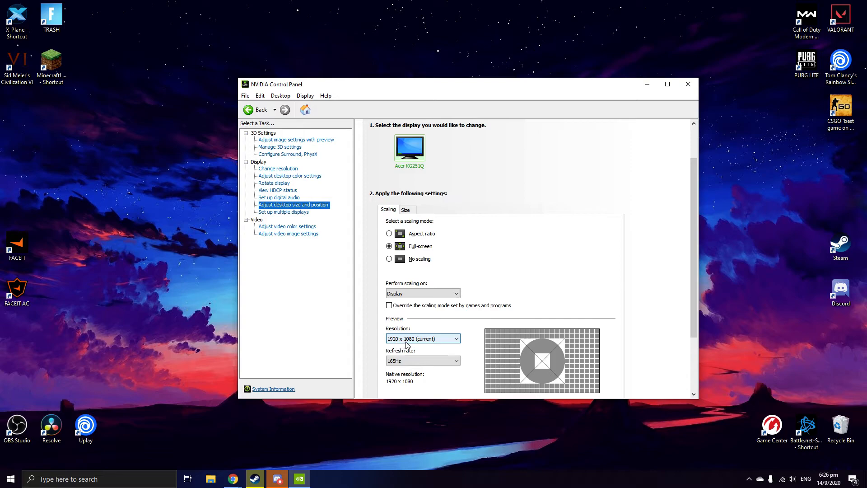
- Try 1768 x 992 as the scaling preview resolution, and return it to 1920 x 1080
{"action": "left_click", "coordinate": [420, 342]}
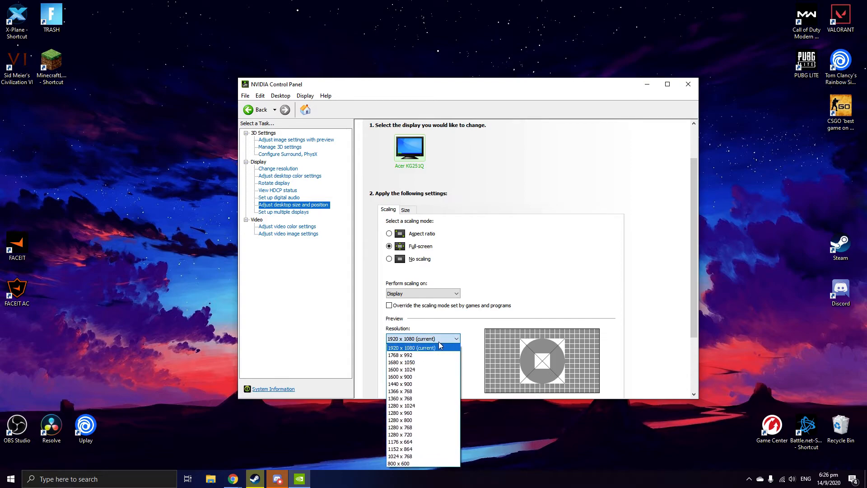
{"action": "left_click", "coordinate": [391, 341]}
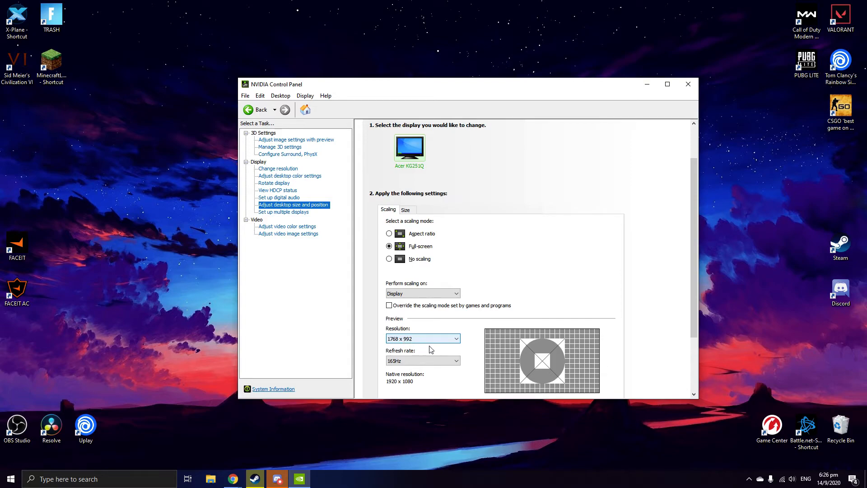
{"action": "scroll", "coordinate": [429, 348], "scroll_direction": "down", "scroll_amount": 1}
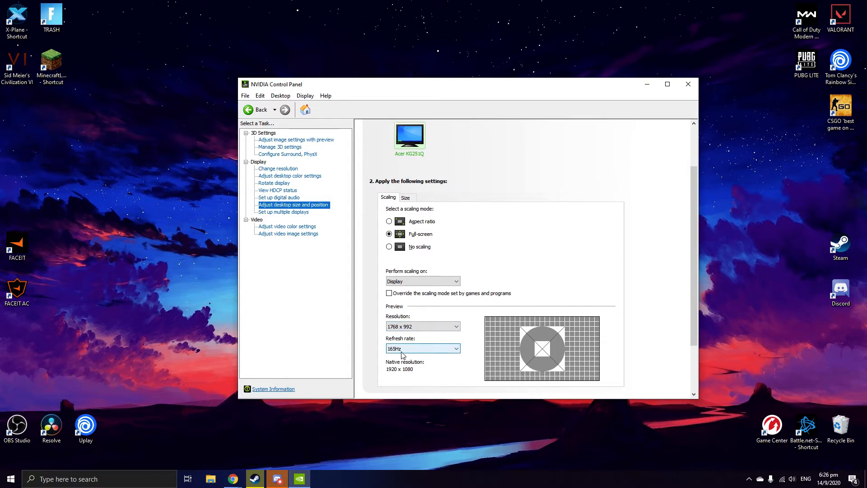
{"action": "left_click", "coordinate": [415, 329]}
{"action": "left_click", "coordinate": [422, 339]}
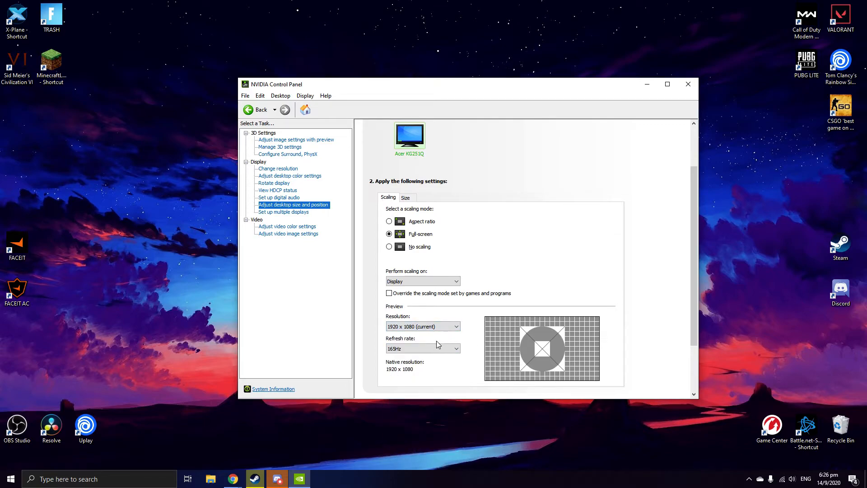
{"action": "scroll", "coordinate": [436, 343], "scroll_direction": "down", "scroll_amount": 3}
{"action": "scroll", "coordinate": [422, 318], "scroll_direction": "up", "scroll_amount": 2}
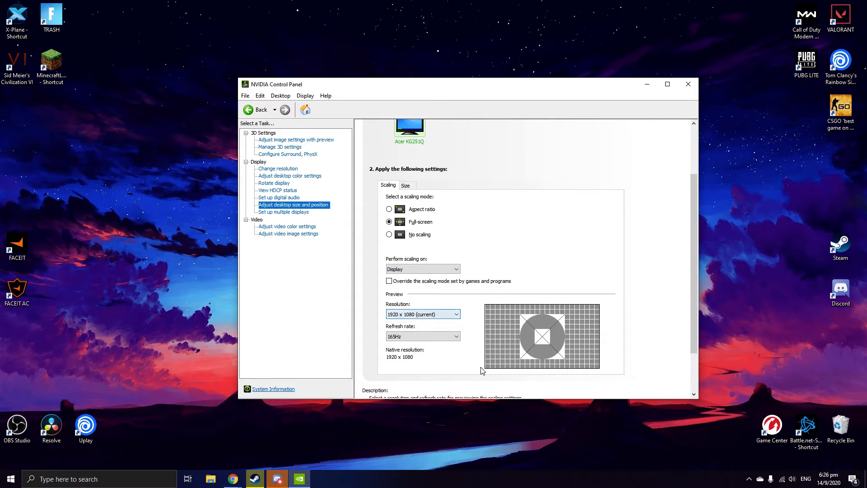
{"action": "scroll", "coordinate": [465, 359], "scroll_direction": "down", "scroll_amount": 3}
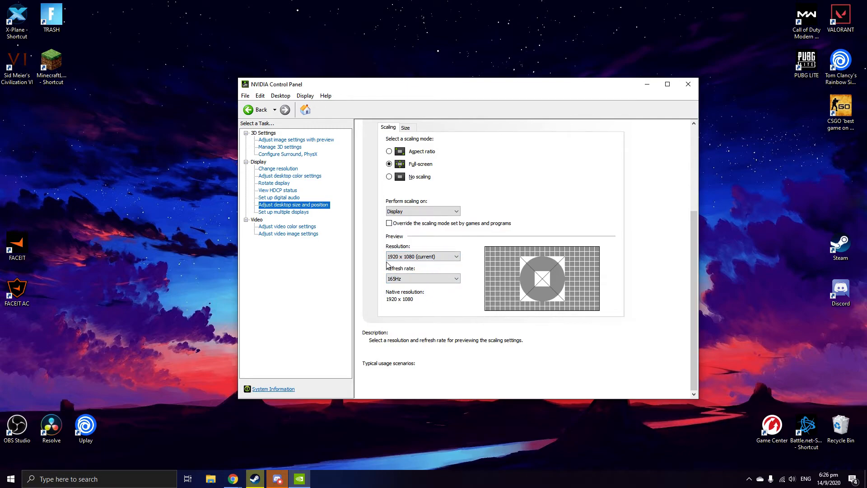
- Review the multiple displays, video color and video image settings pages, and close the NVIDIA Control Panel
{"action": "left_click", "coordinate": [272, 214]}
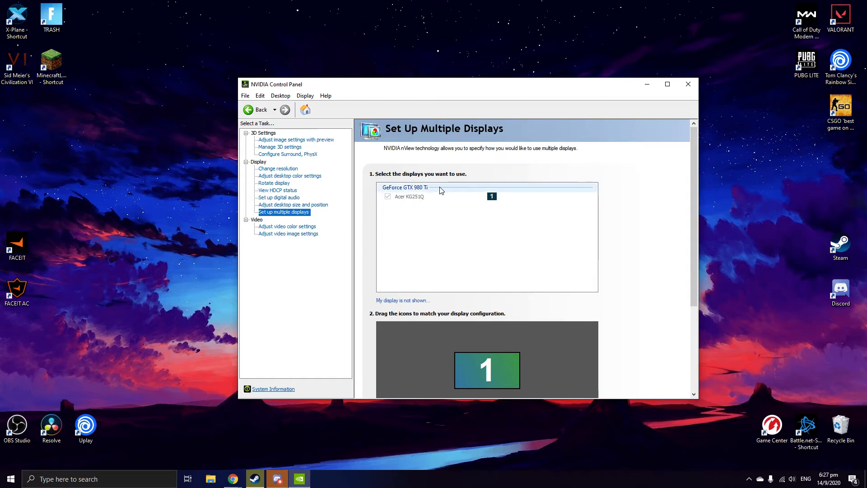
{"action": "scroll", "coordinate": [516, 321], "scroll_direction": "down", "scroll_amount": 2}
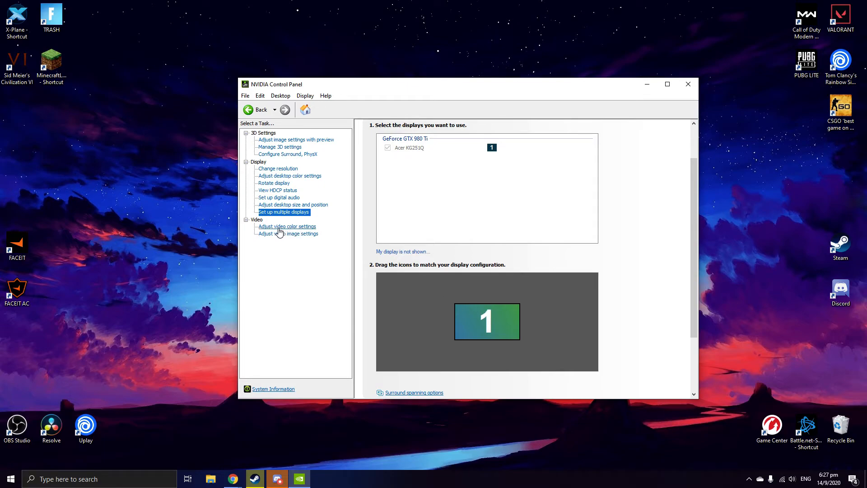
{"action": "left_click", "coordinate": [281, 227]}
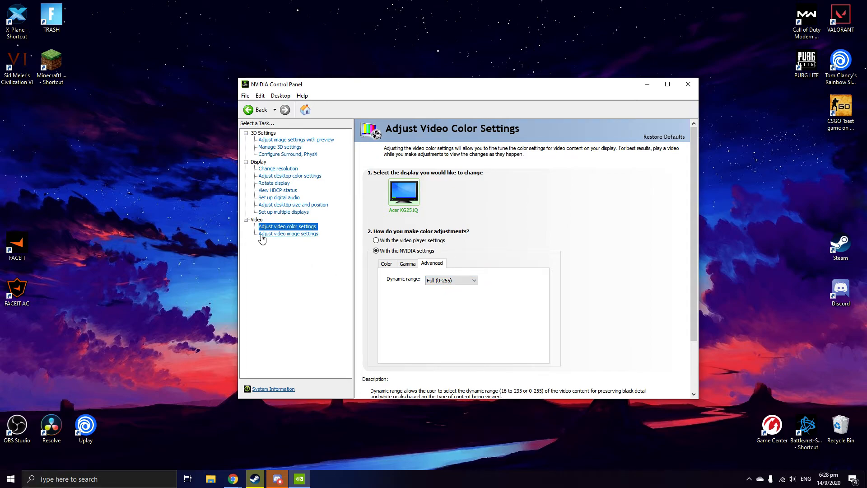
{"action": "left_click", "coordinate": [286, 236]}
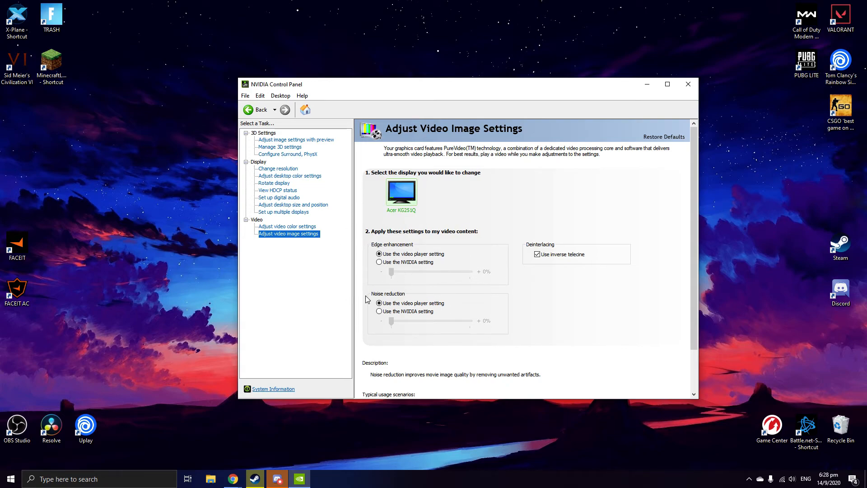
{"action": "scroll", "coordinate": [454, 282], "scroll_direction": "down", "scroll_amount": 1}
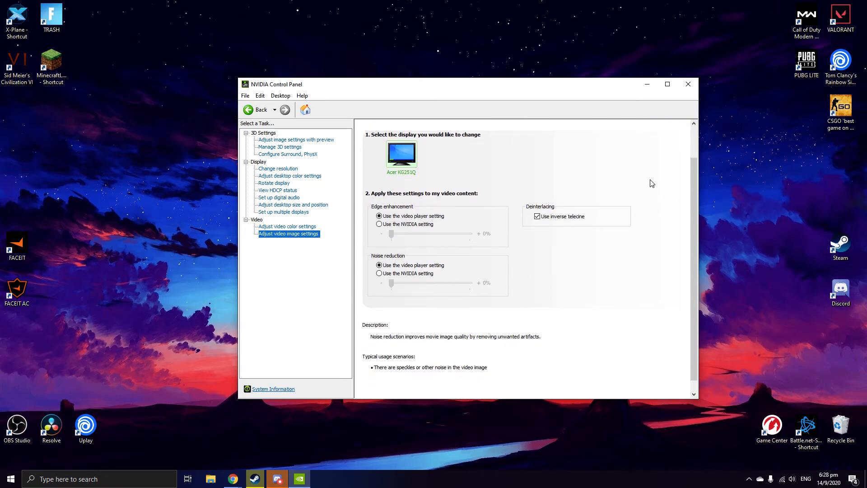
{"action": "left_click", "coordinate": [688, 86]}
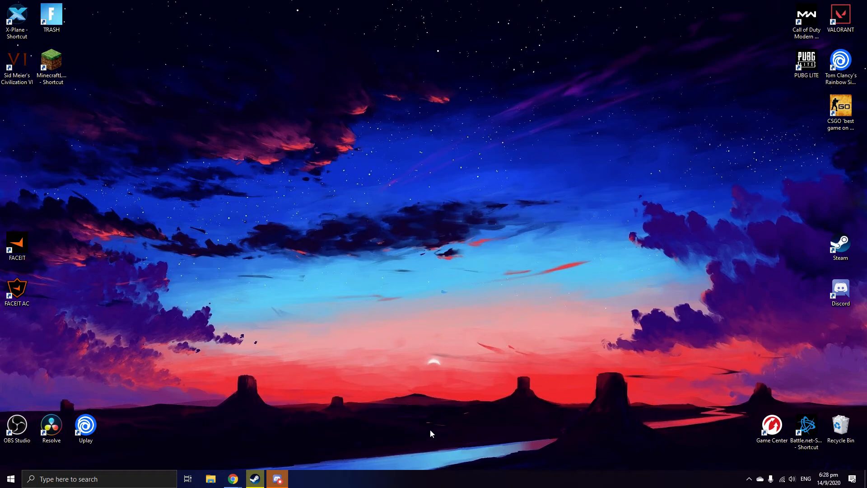
- Reopen the NVIDIA Control Panel from the desktop and close it again
{"action": "right_click", "coordinate": [422, 291]}
{"action": "left_click", "coordinate": [458, 354]}
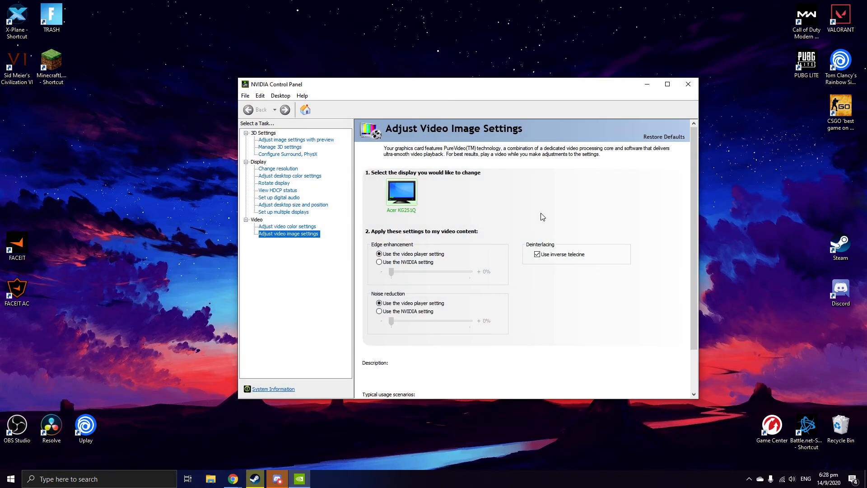
{"action": "left_click", "coordinate": [687, 85]}
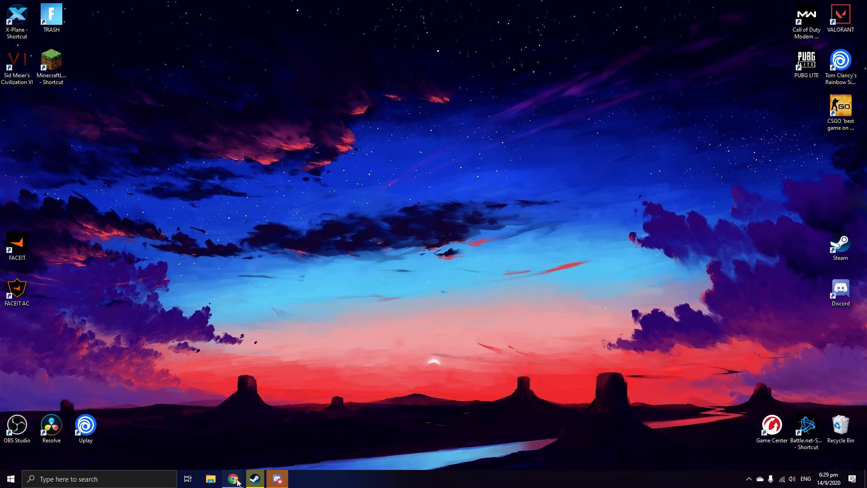
- Switch to the Chrome window with the vsync image search, open YouTube in a new tab and go to your own channel
{"action": "mouse_move", "coordinate": [233, 478]}
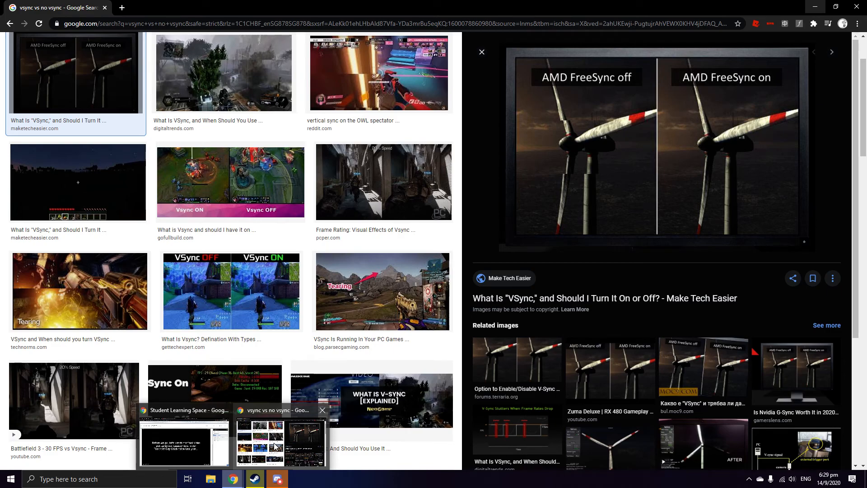
{"action": "left_click", "coordinate": [274, 446]}
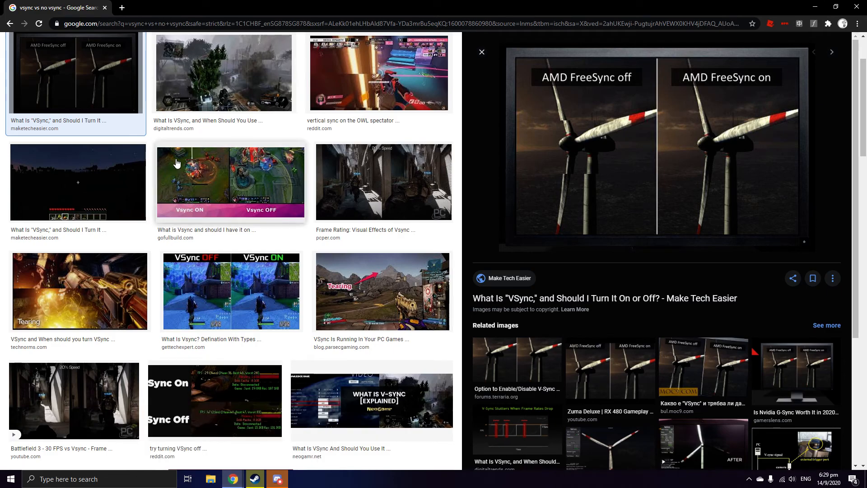
{"action": "left_click", "coordinate": [122, 7]}
{"action": "left_click", "coordinate": [407, 232]}
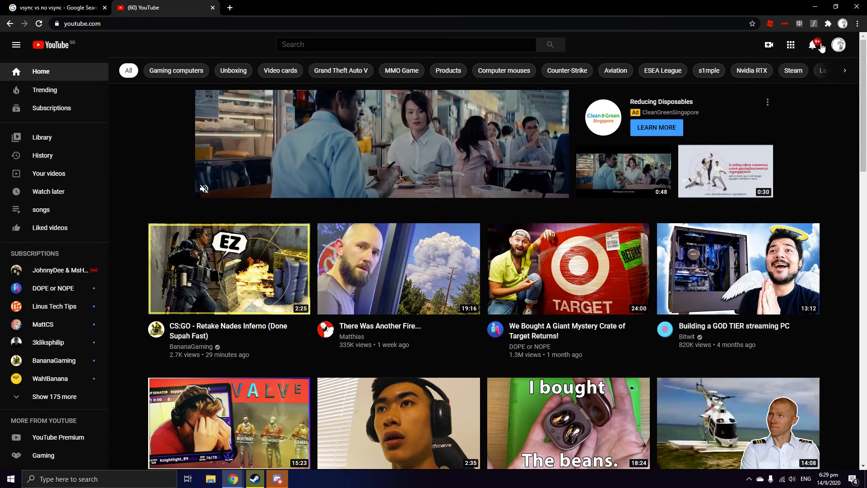
{"action": "left_click", "coordinate": [838, 44]}
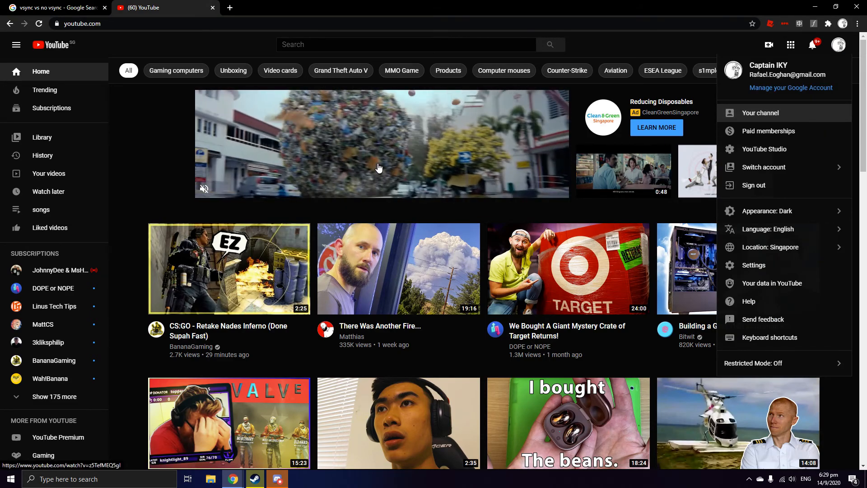
{"action": "left_click", "coordinate": [744, 113]}
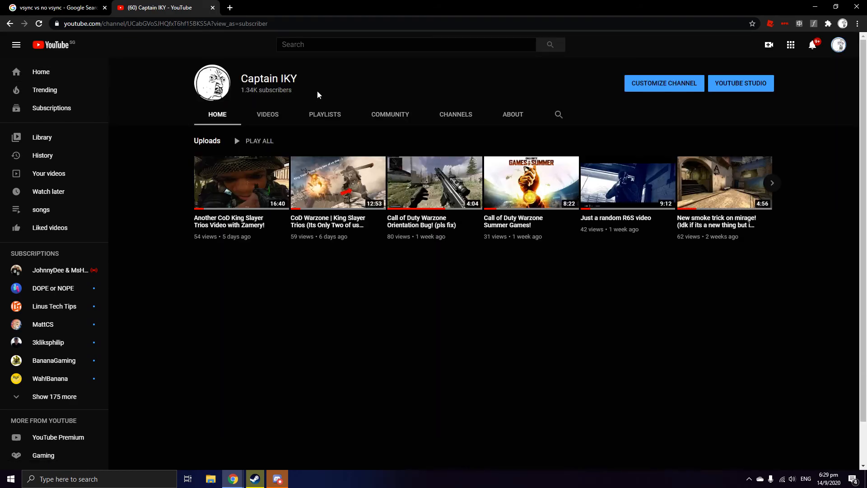
- Open the channel's newest upload, the Another CoD King Slayer Trios video, pause it and go to its comments
{"action": "left_click", "coordinate": [348, 181]}
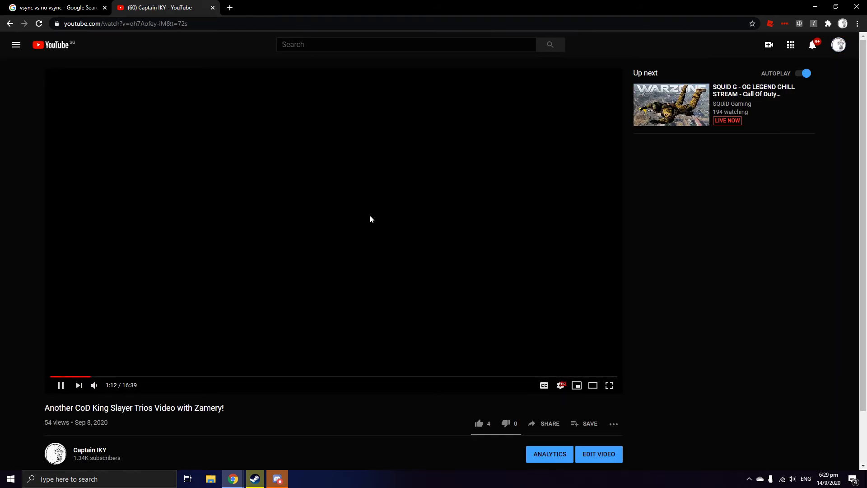
{"action": "left_click", "coordinate": [348, 196]}
{"action": "scroll", "coordinate": [474, 241], "scroll_direction": "down", "scroll_amount": 4}
{"action": "scroll", "coordinate": [488, 252], "scroll_direction": "down", "scroll_amount": 3}
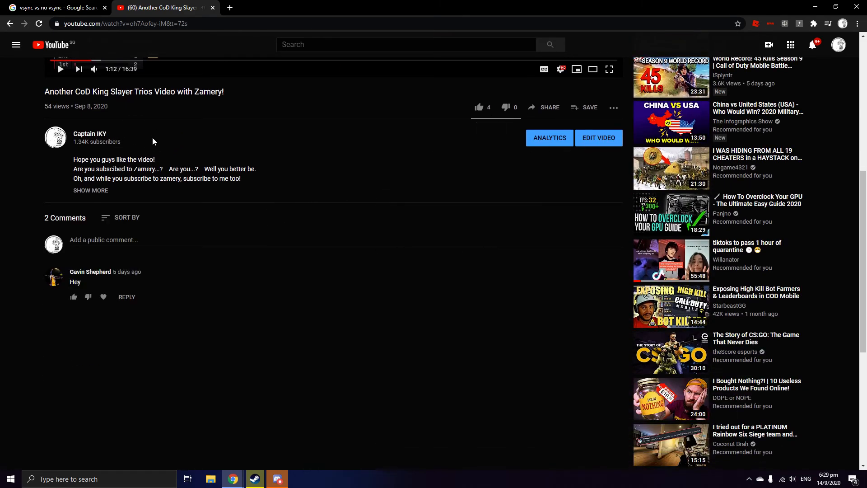
- Heart and like the "Hey" comment, and post the reply "Hi :)" to it
{"action": "left_click", "coordinate": [103, 297]}
{"action": "left_click", "coordinate": [74, 297]}
{"action": "left_click", "coordinate": [140, 301]}
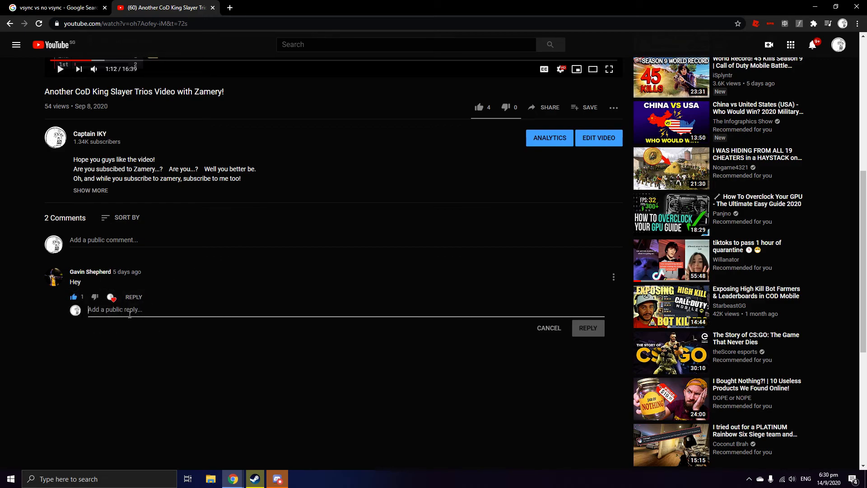
{"action": "type", "text": "Hi :)"}
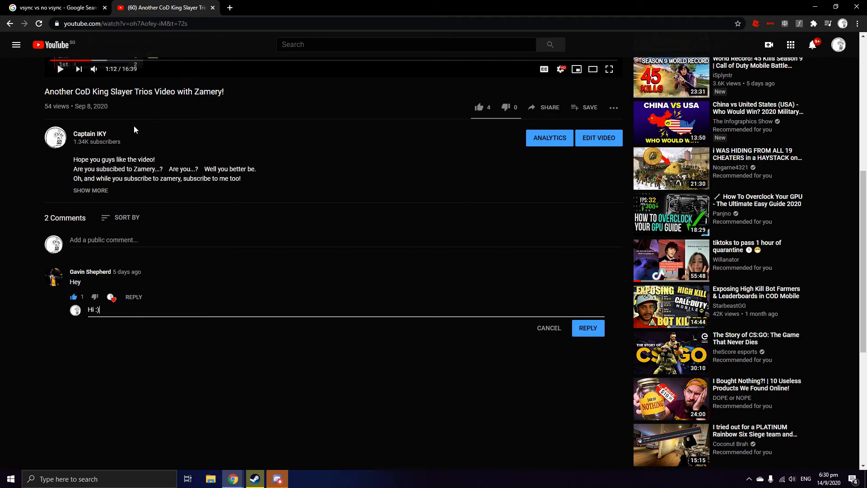
{"action": "left_click", "coordinate": [578, 329]}
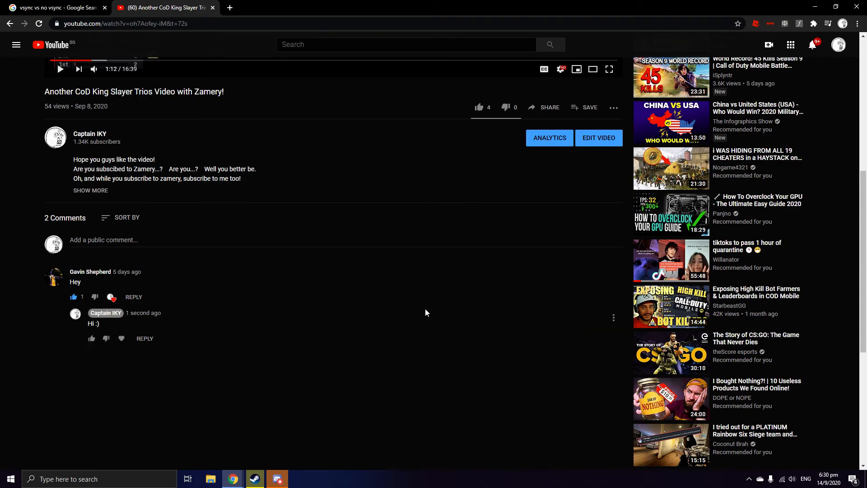
- Go back to the channel page, open the older upload "GIVING AWAY A SKIN TO ONE OF YOU GUYS!!" and view its comments
{"action": "scroll", "coordinate": [342, 264], "scroll_direction": "up", "scroll_amount": 2}
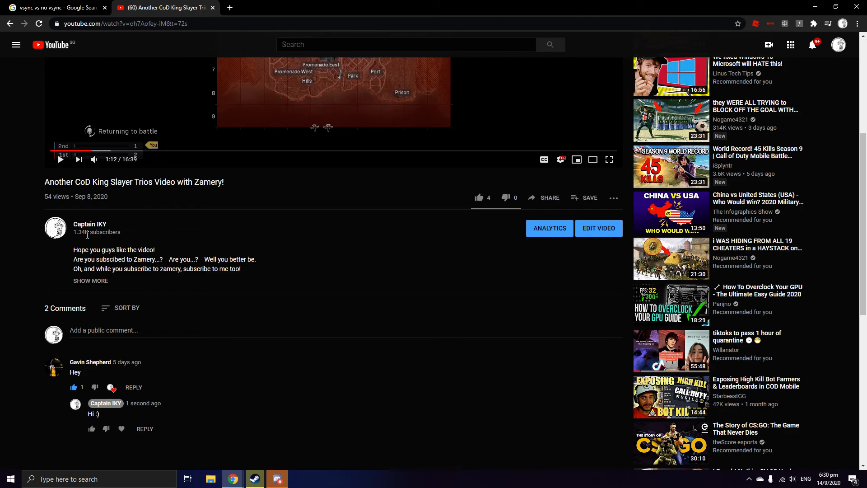
{"action": "key", "text": "alt+Left"}
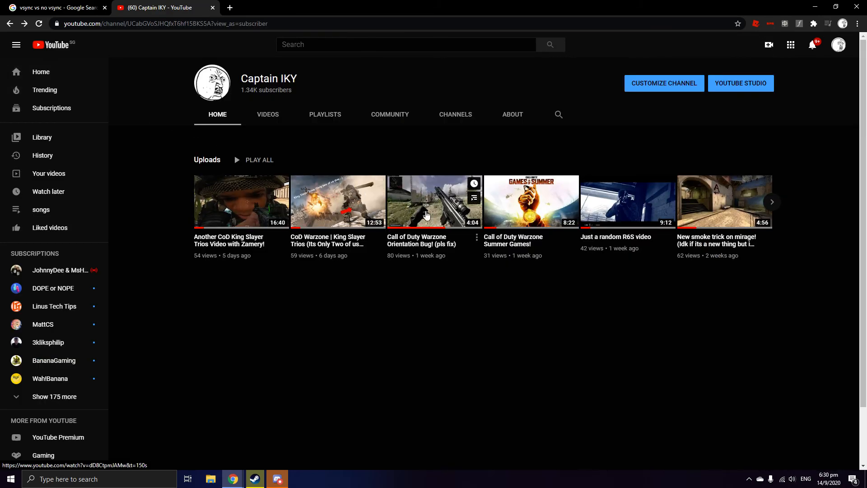
{"action": "left_click", "coordinate": [772, 201]}
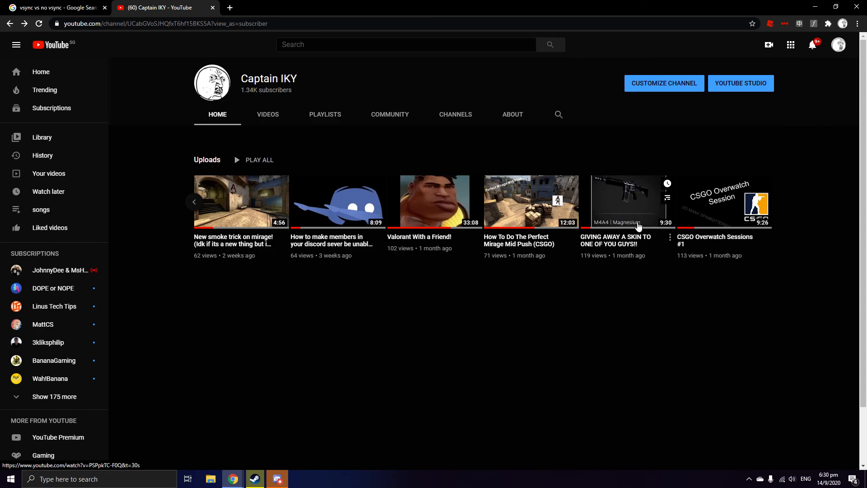
{"action": "left_click", "coordinate": [638, 226]}
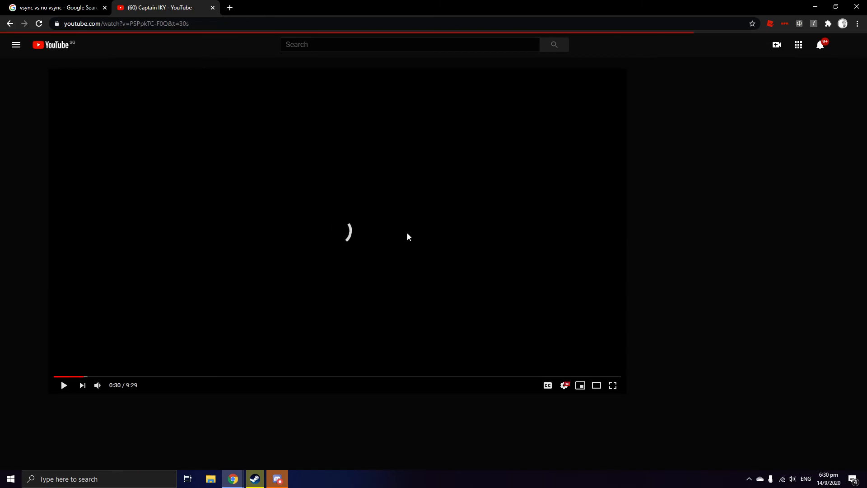
{"action": "scroll", "coordinate": [252, 281], "scroll_direction": "down", "scroll_amount": 5}
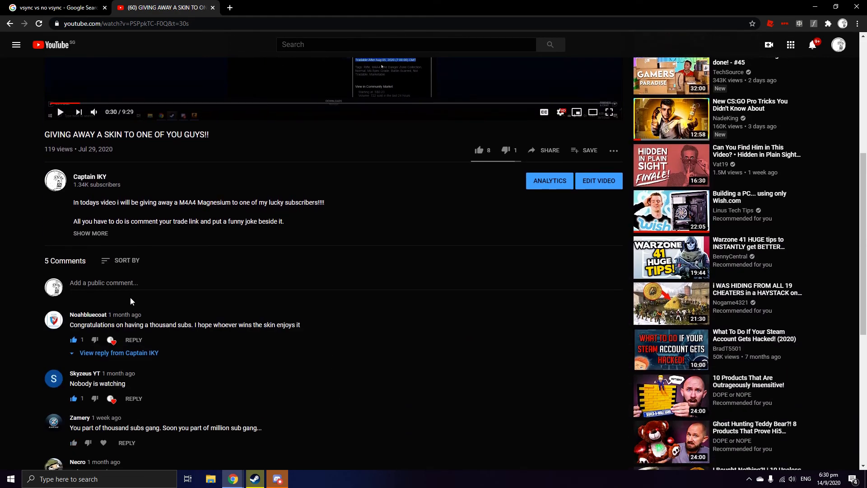
{"action": "scroll", "coordinate": [130, 297], "scroll_direction": "down", "scroll_amount": 3}
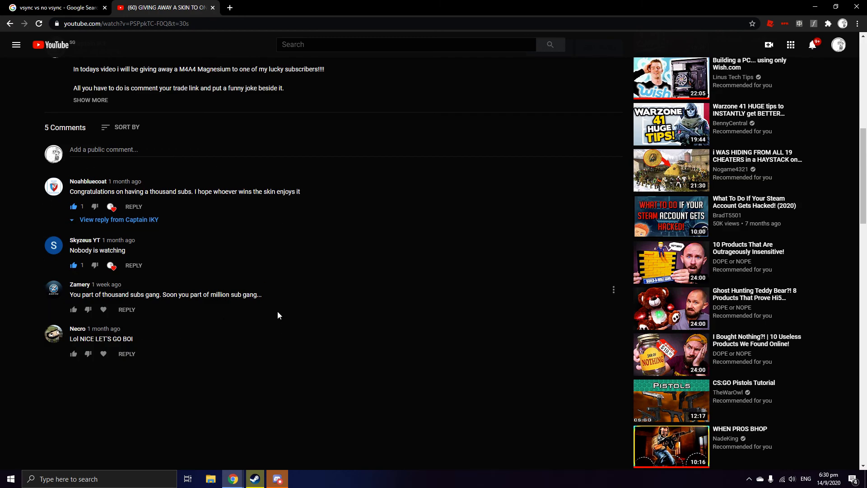
- Heart the "You part of thousand subs gang" and "Lol NICE LET'S GO BOI" comments, and minimize the browser
{"action": "left_click", "coordinate": [103, 309]}
{"action": "left_click", "coordinate": [104, 354]}
{"action": "scroll", "coordinate": [290, 389], "scroll_direction": "up", "scroll_amount": 3}
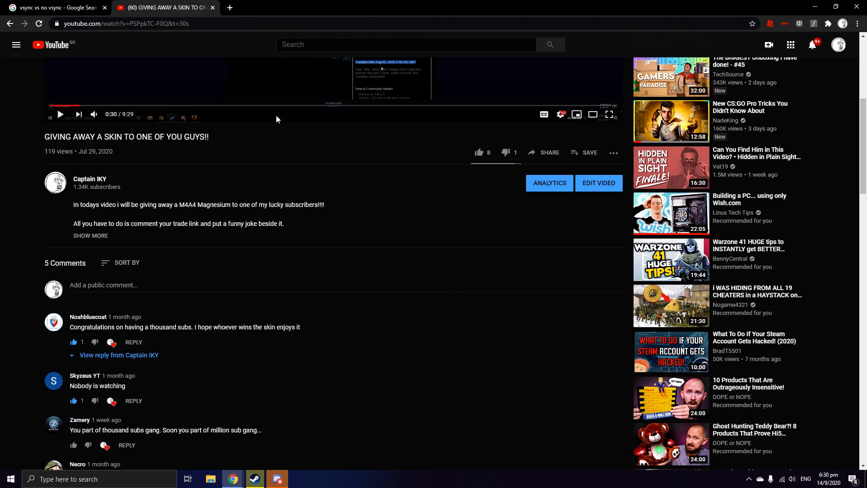
{"action": "scroll", "coordinate": [334, 256], "scroll_direction": "down", "scroll_amount": 3}
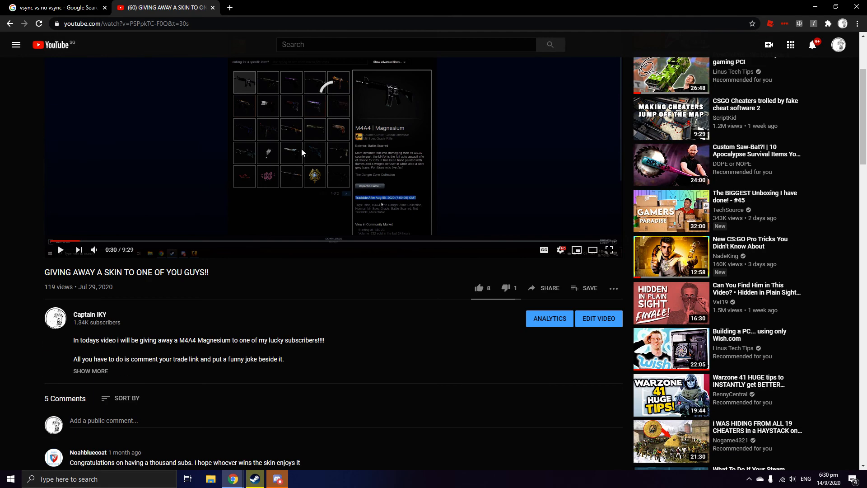
{"action": "scroll", "coordinate": [272, 159], "scroll_direction": "up", "scroll_amount": 3}
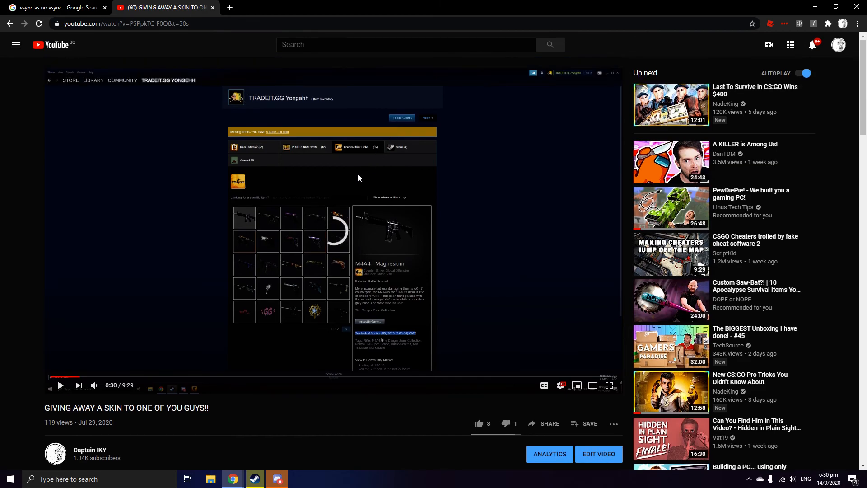
{"action": "left_click", "coordinate": [815, 7]}
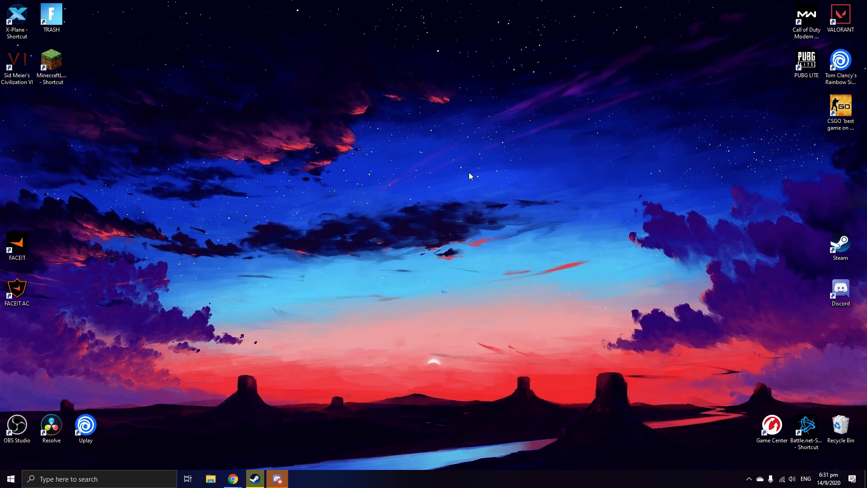